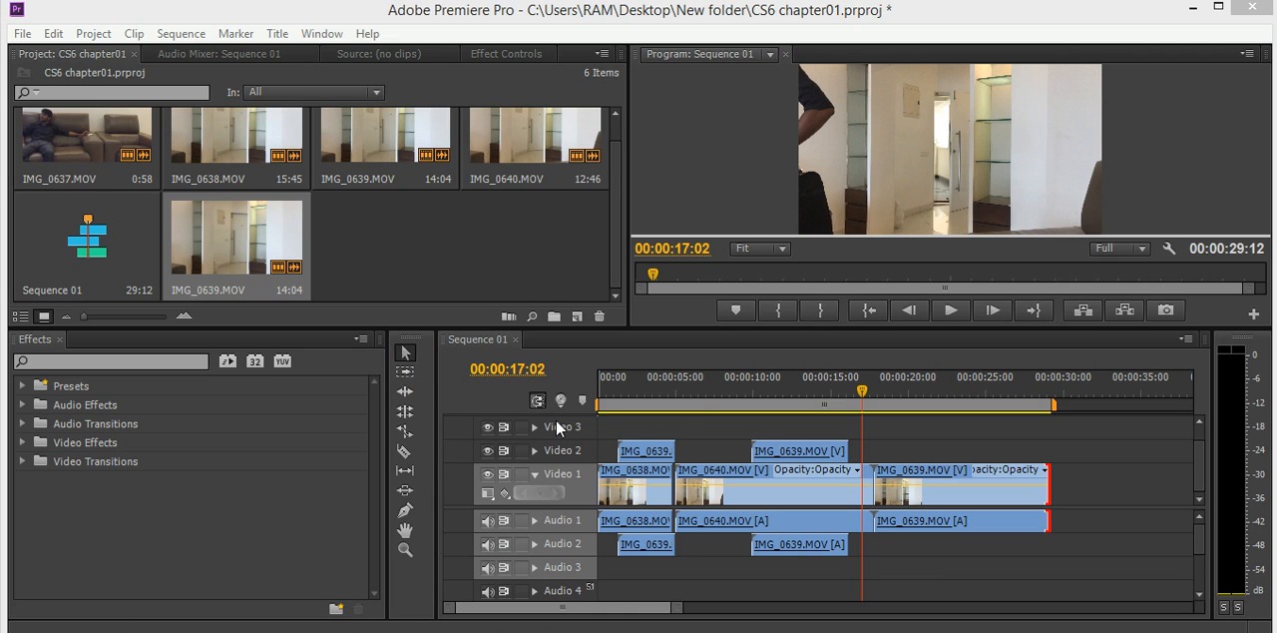
- Move the first IMG_0639.MOV clip on Video 2 later in the sequence so it starts at about 00:00:02:26
left_click(691, 428)
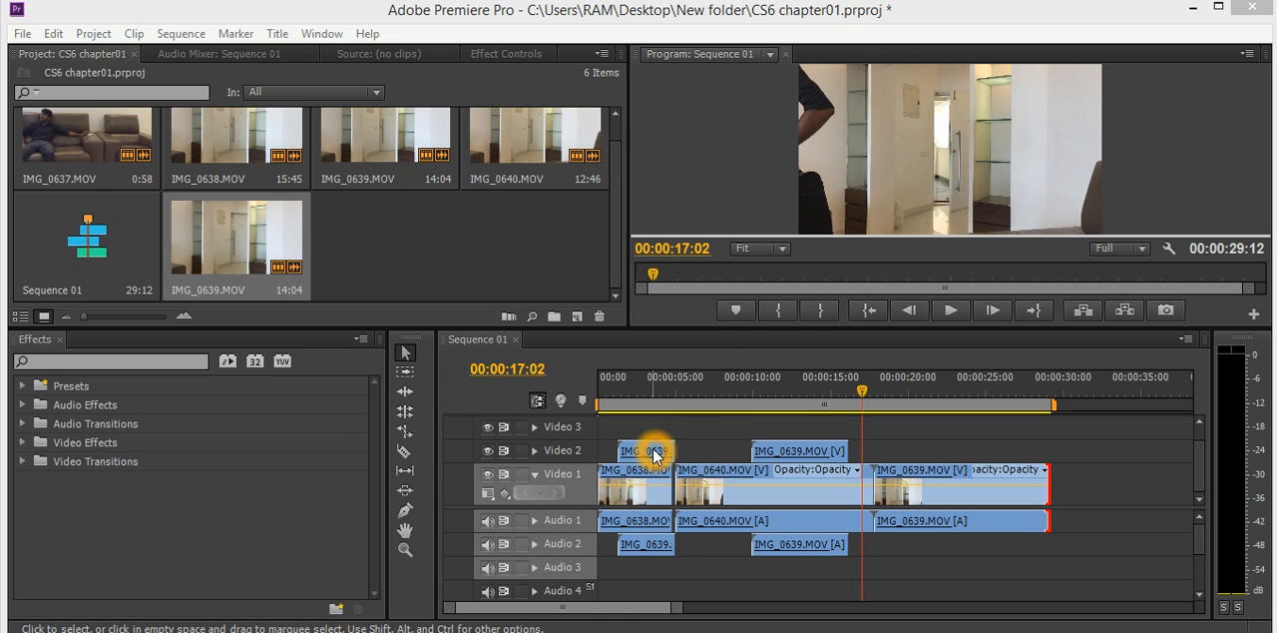
left_click(654, 451)
mouse_move(654, 451)
left_mouse_down()
mouse_move(728, 457)
mouse_move(662, 452)
left_mouse_up()
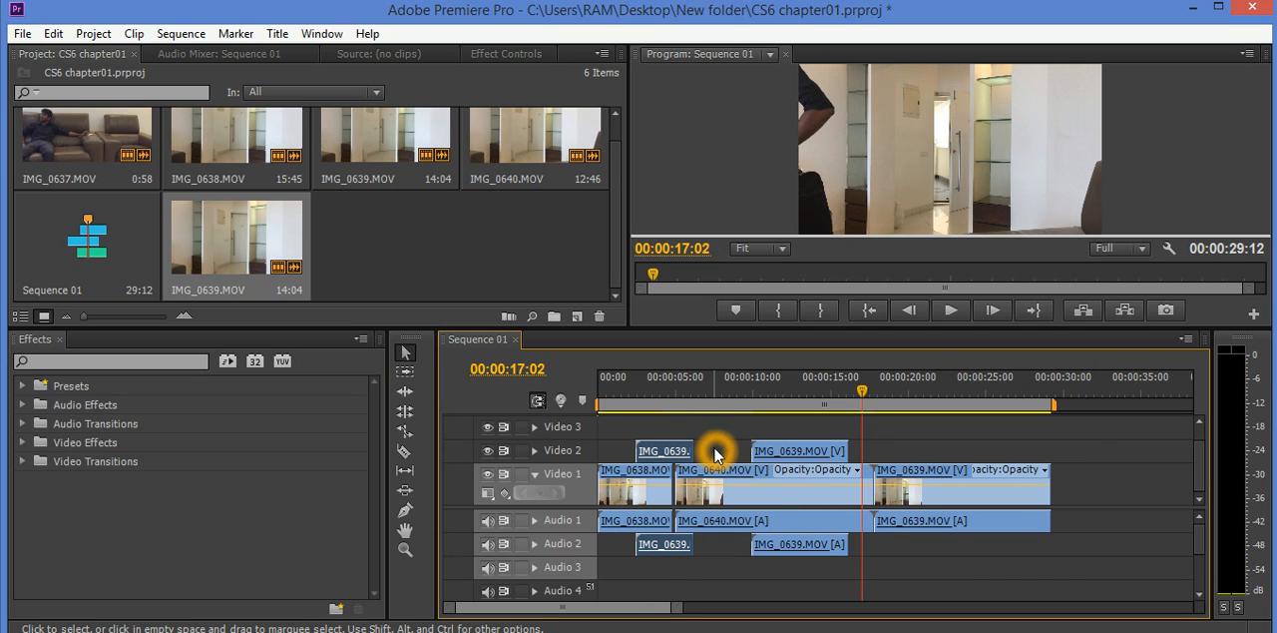
- Select the second Video 2 clip and the last two Video 1 clips together and move them earlier, ending the sequence at 00:00:28:26
left_click_drag(724, 436, 992, 564)
left_click_drag(782, 473, 705, 477)
left_click(801, 465)
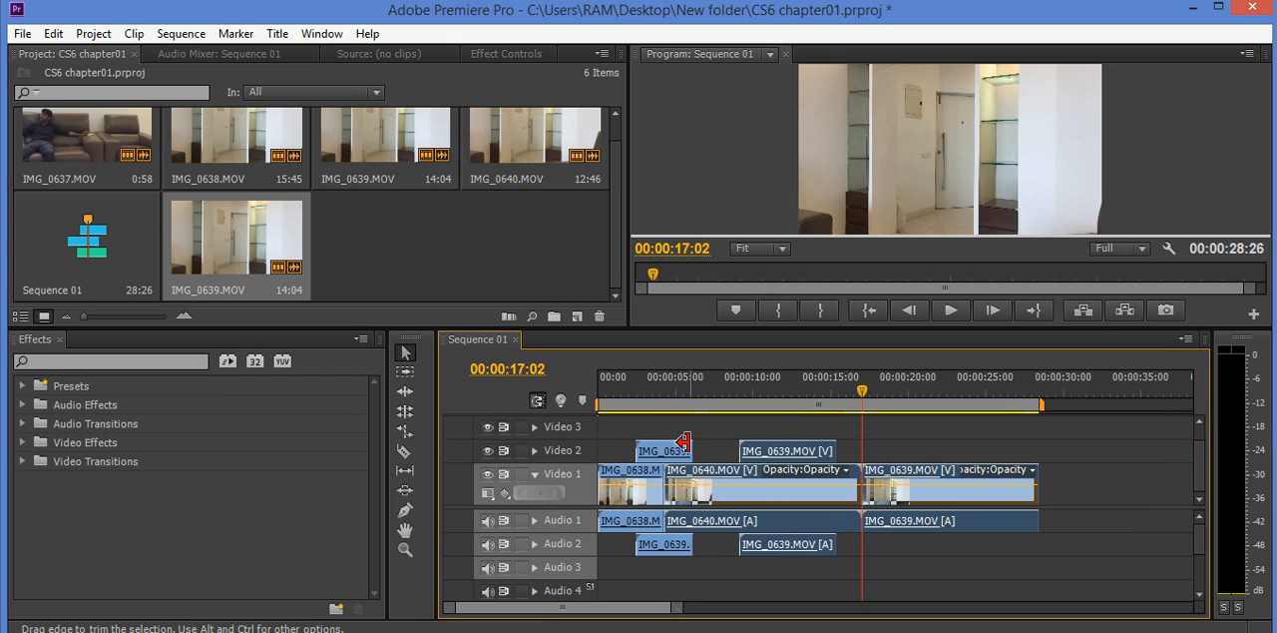
- Trim the end of the first IMG_0639.MOV clip on Video 2 to about 00:00:04:00, and undo the trim
left_click(686, 454)
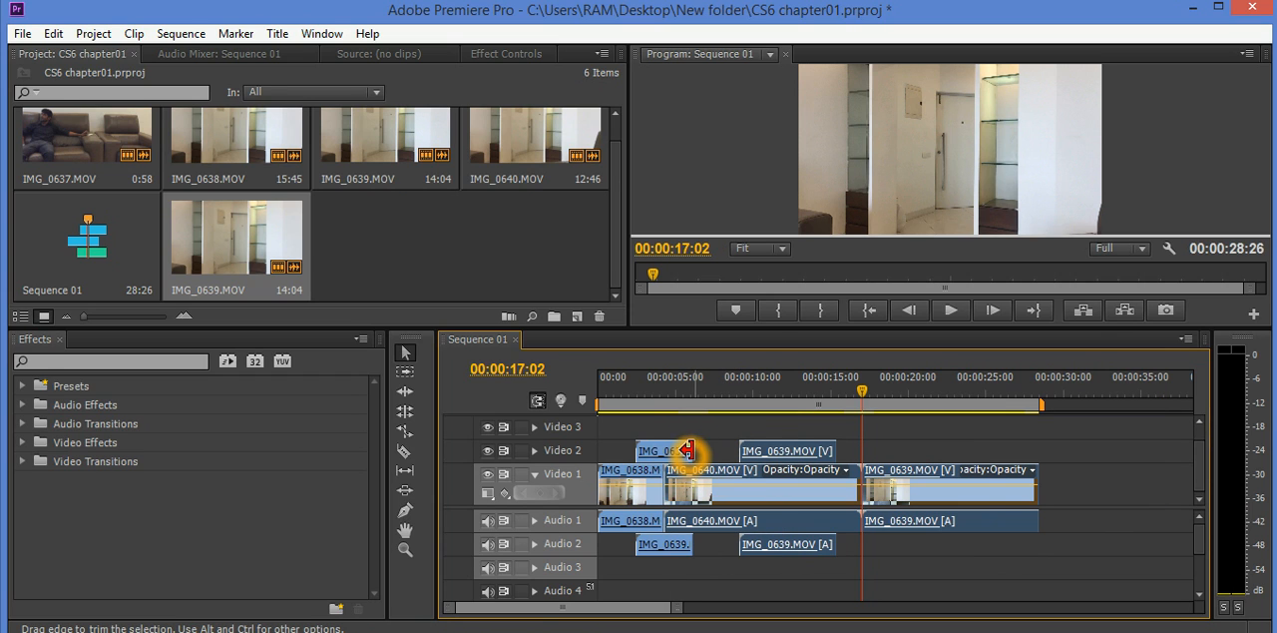
left_click(691, 450)
left_click_drag(688, 450, 661, 451)
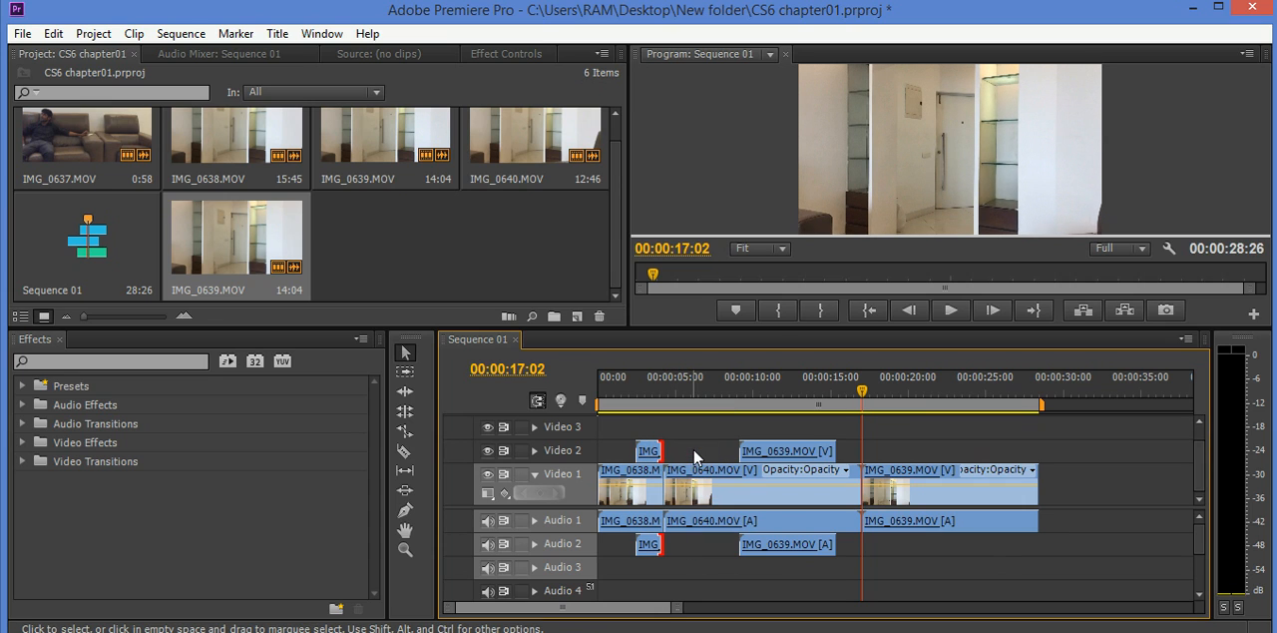
key("ctrl+z")
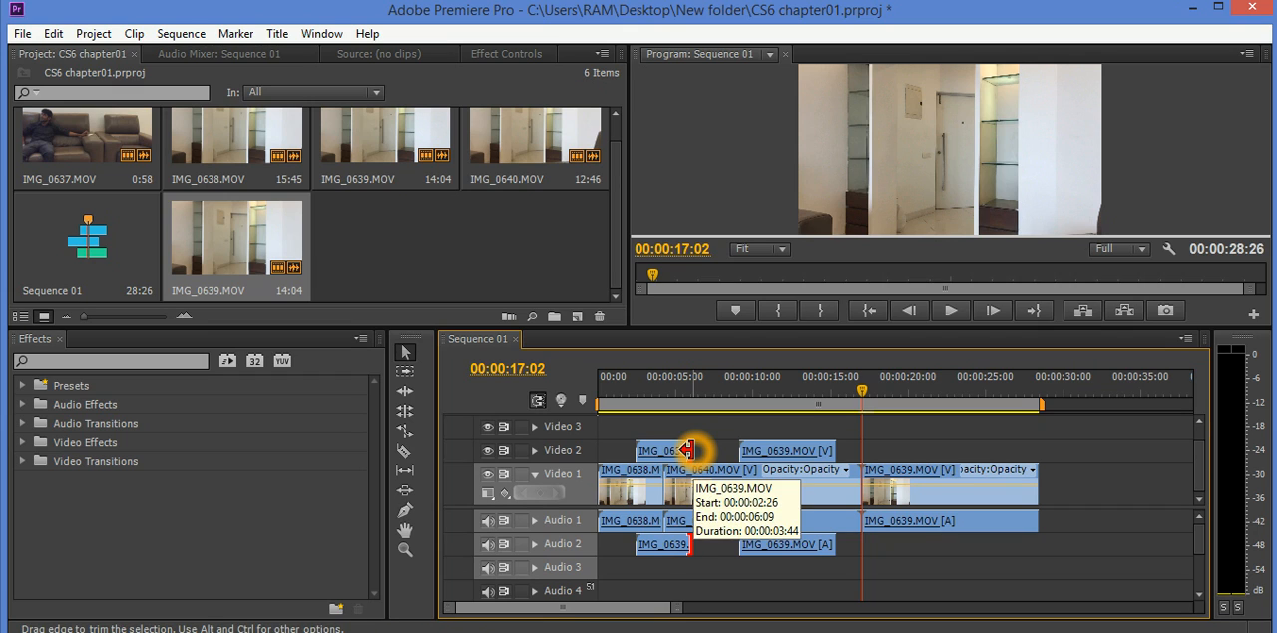
- Use the Track Select Tool to select every Video 1 clip from IMG_0640.MOV onward
left_click(406, 373)
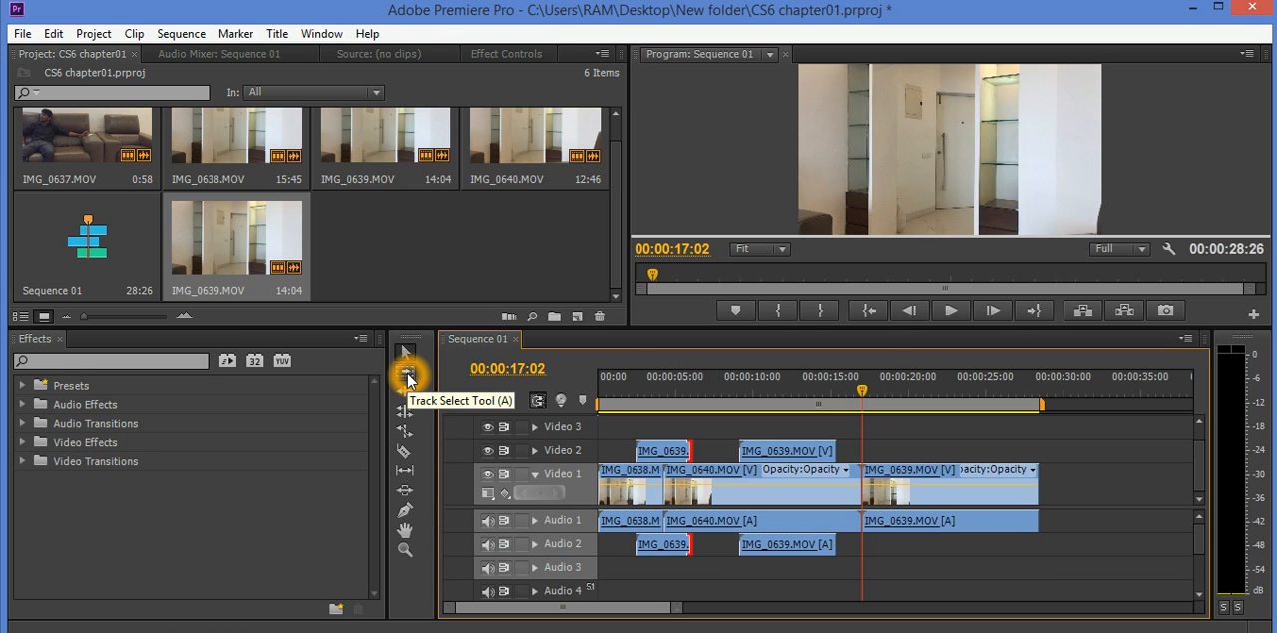
left_click(406, 375)
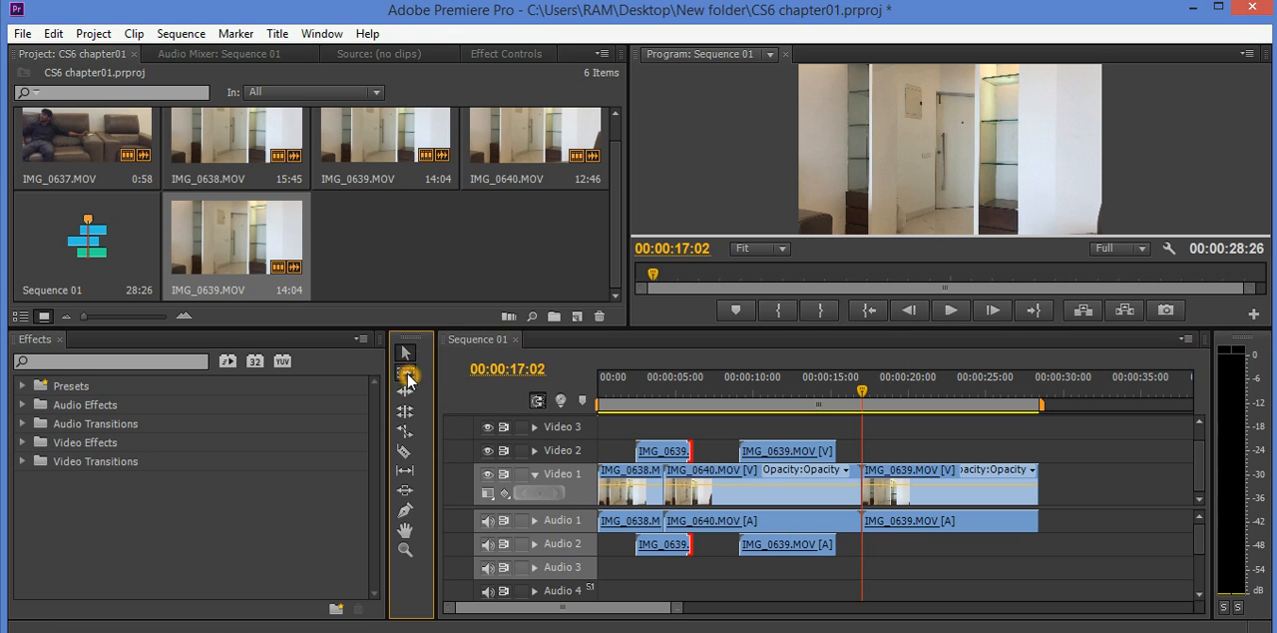
left_click(654, 473)
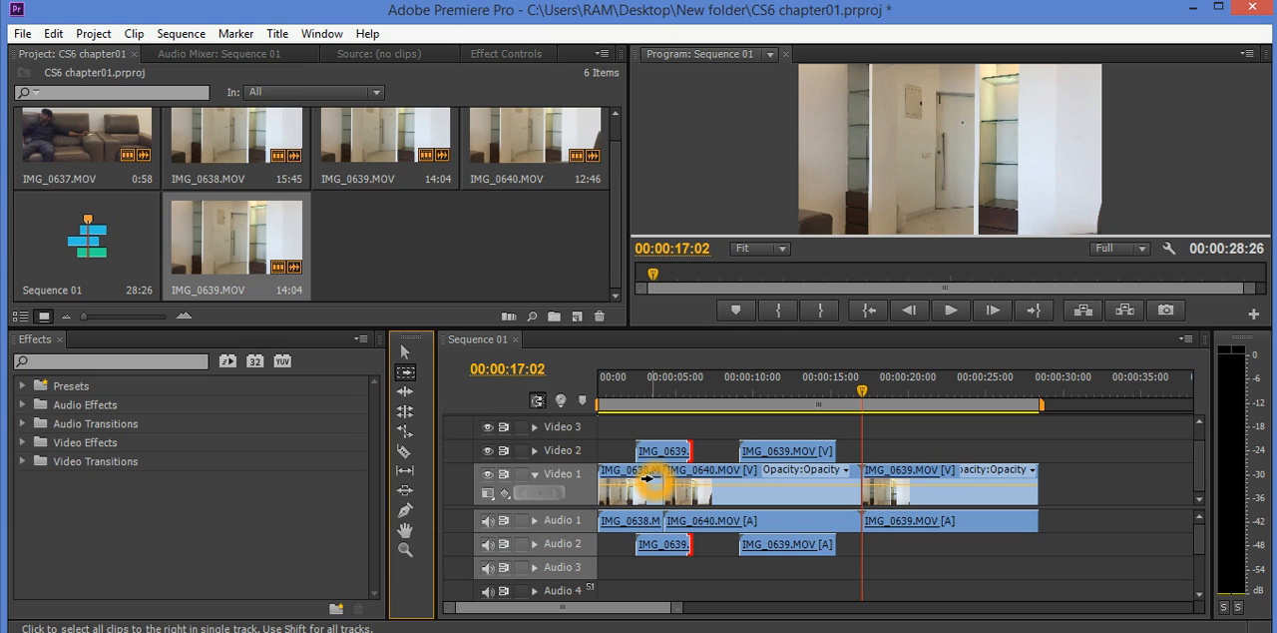
left_click(802, 488)
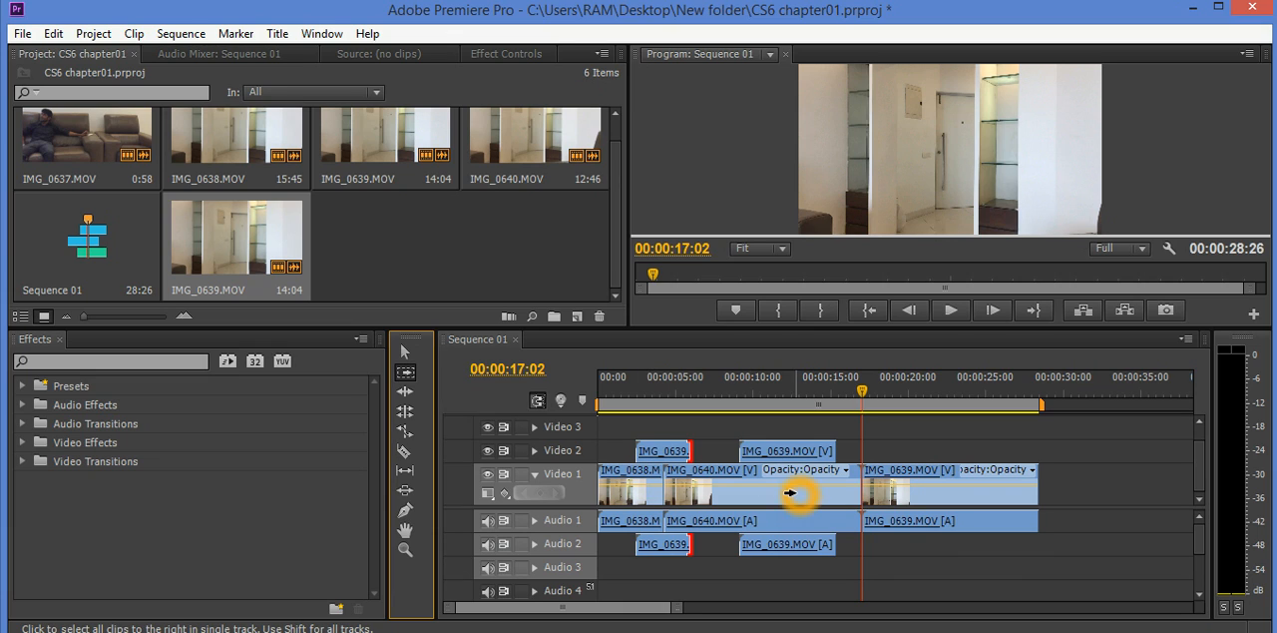
left_click(884, 488)
left_click(735, 496)
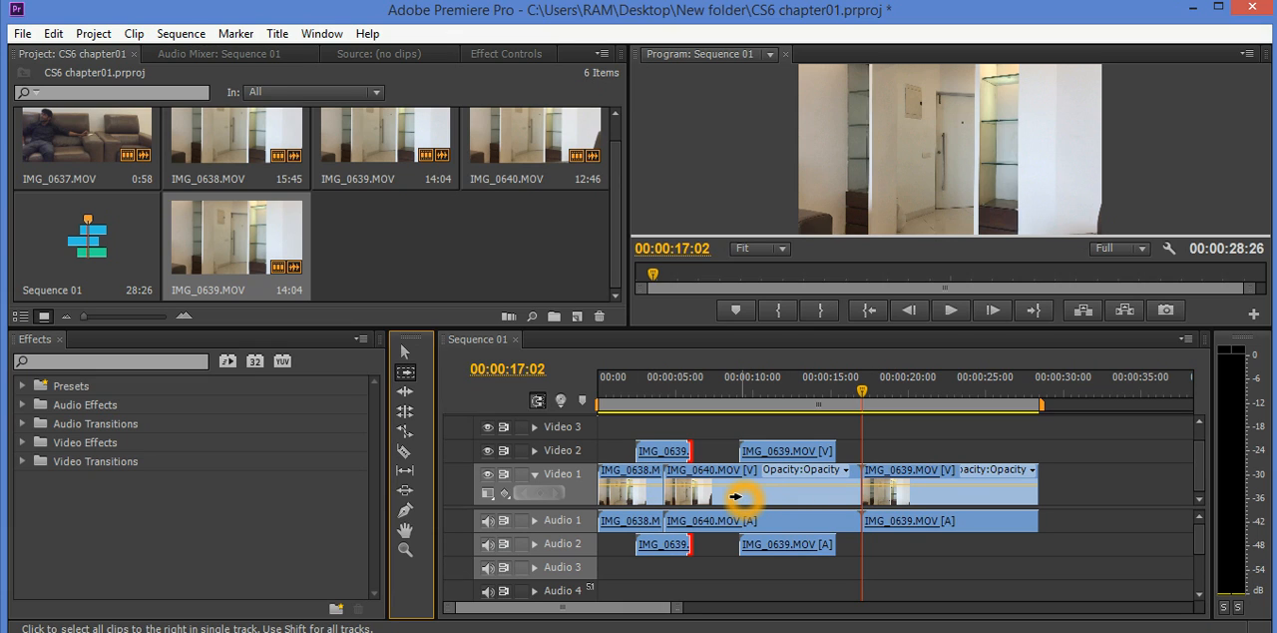
left_click(735, 496)
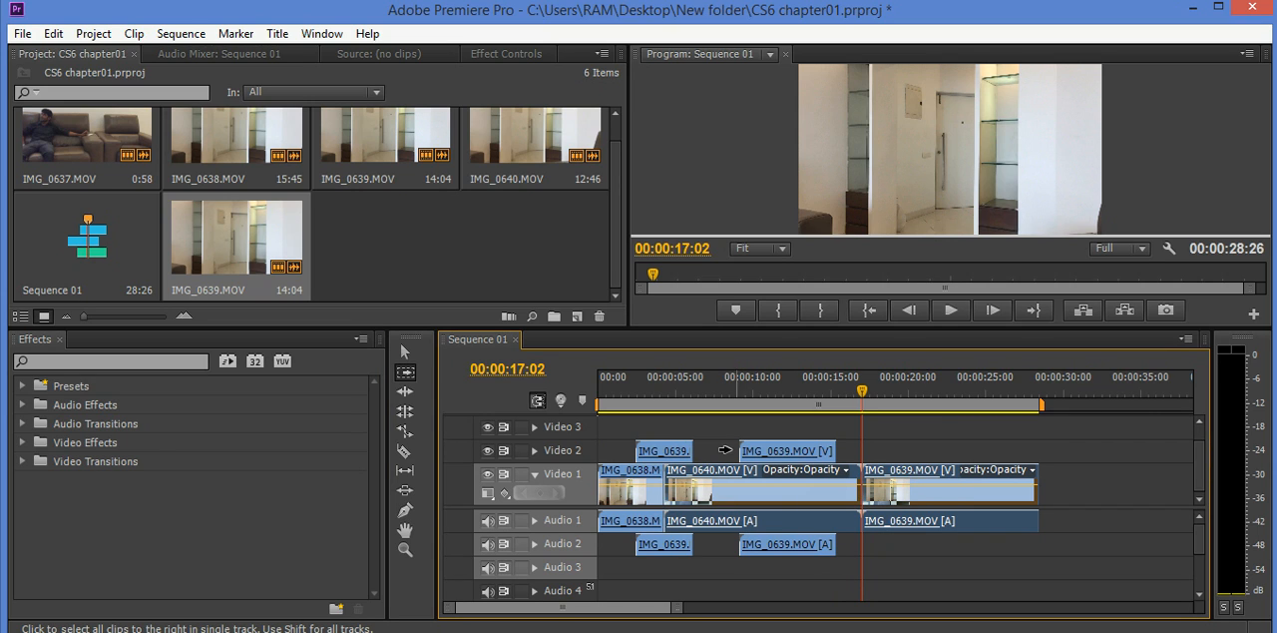
- Select all clips on Video 2 from its first clip onward with the Track Select Tool
left_click(664, 451)
left_click(664, 451, "shift")
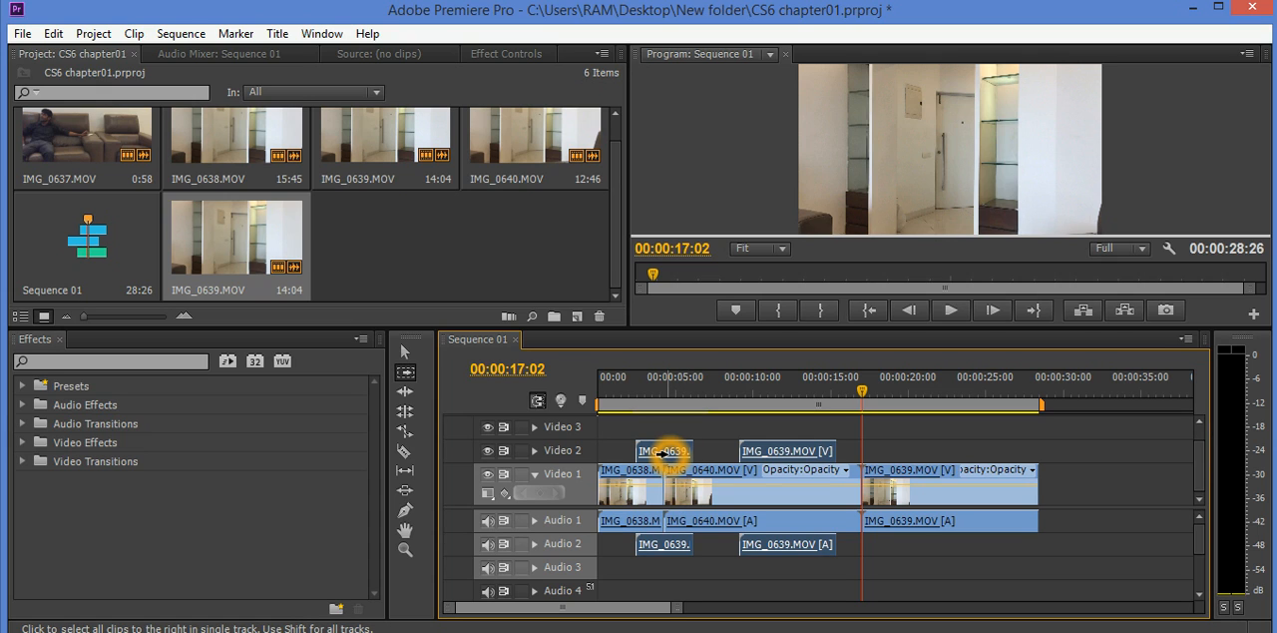
left_click(793, 451)
left_click(805, 451)
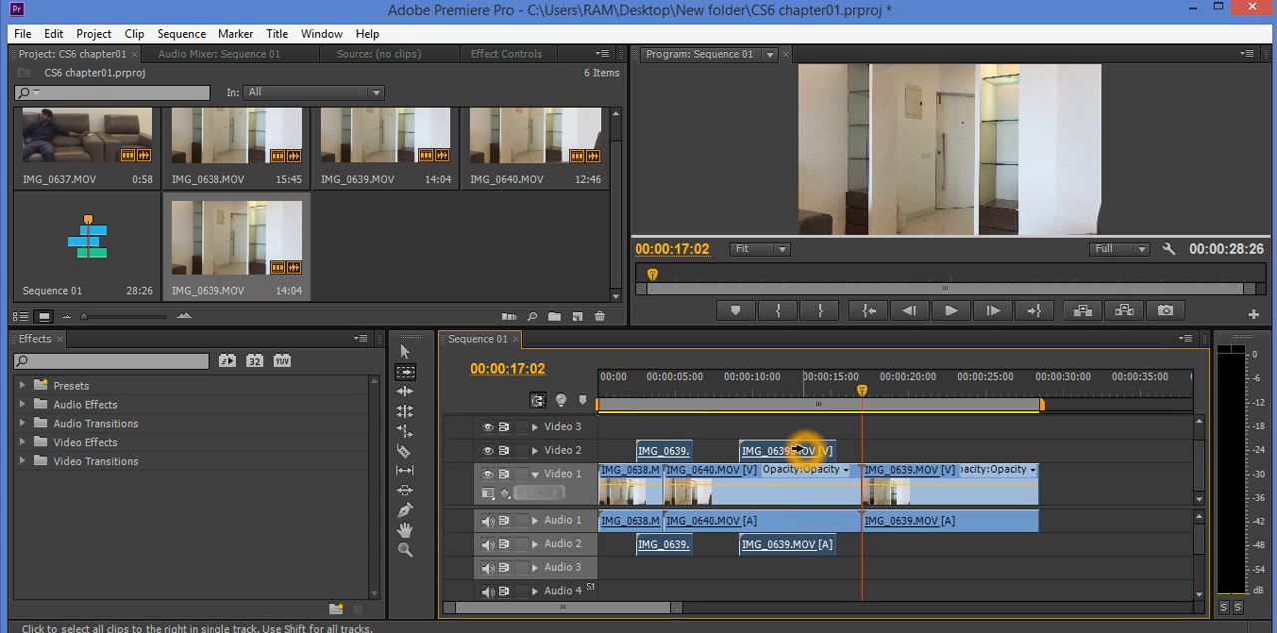
left_click(787, 545)
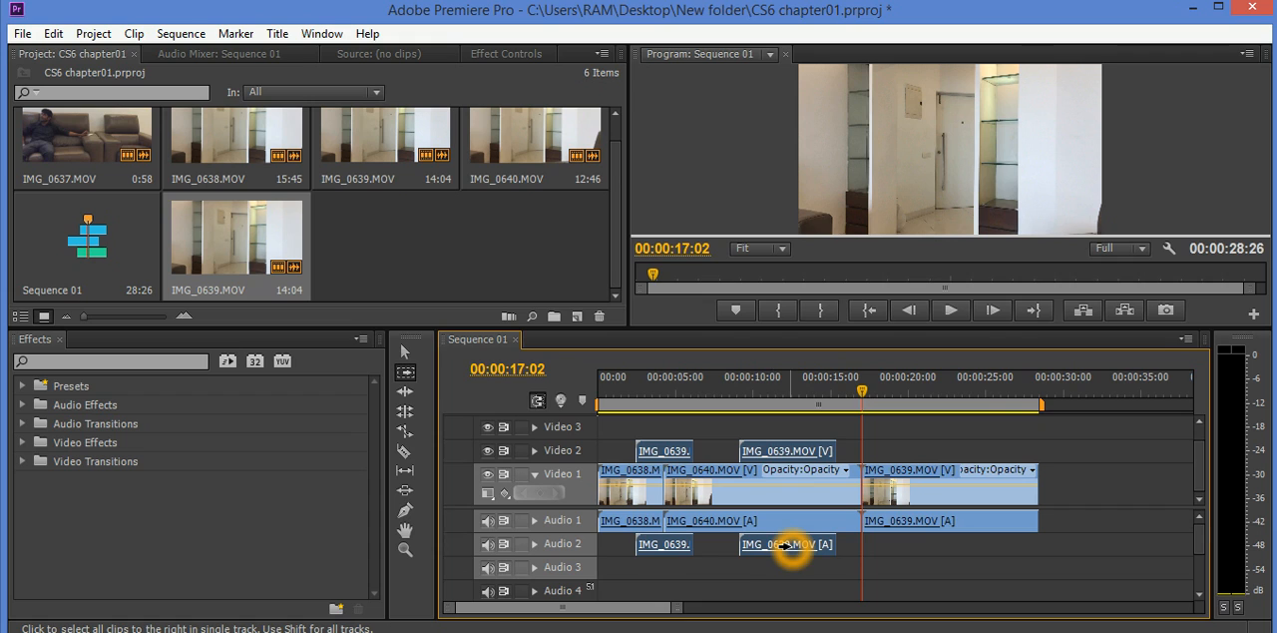
- Select all clips on Video 1 from IMG_0638.MOV onward with the Track Select Tool
left_click(622, 494)
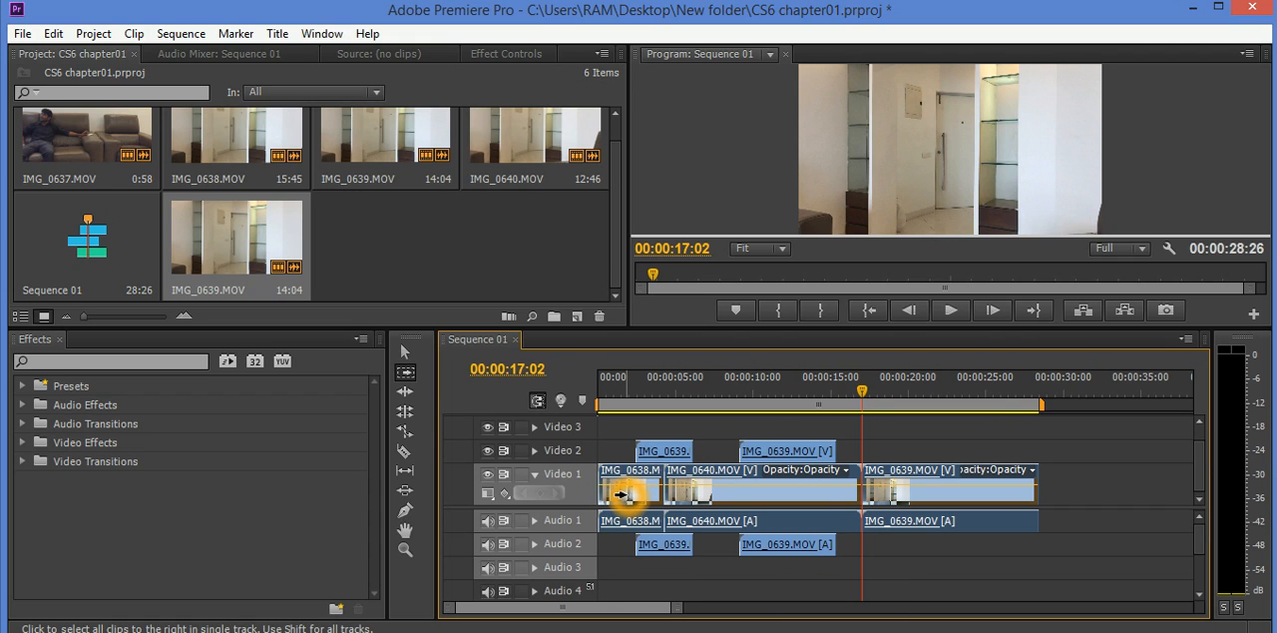
left_click(993, 493)
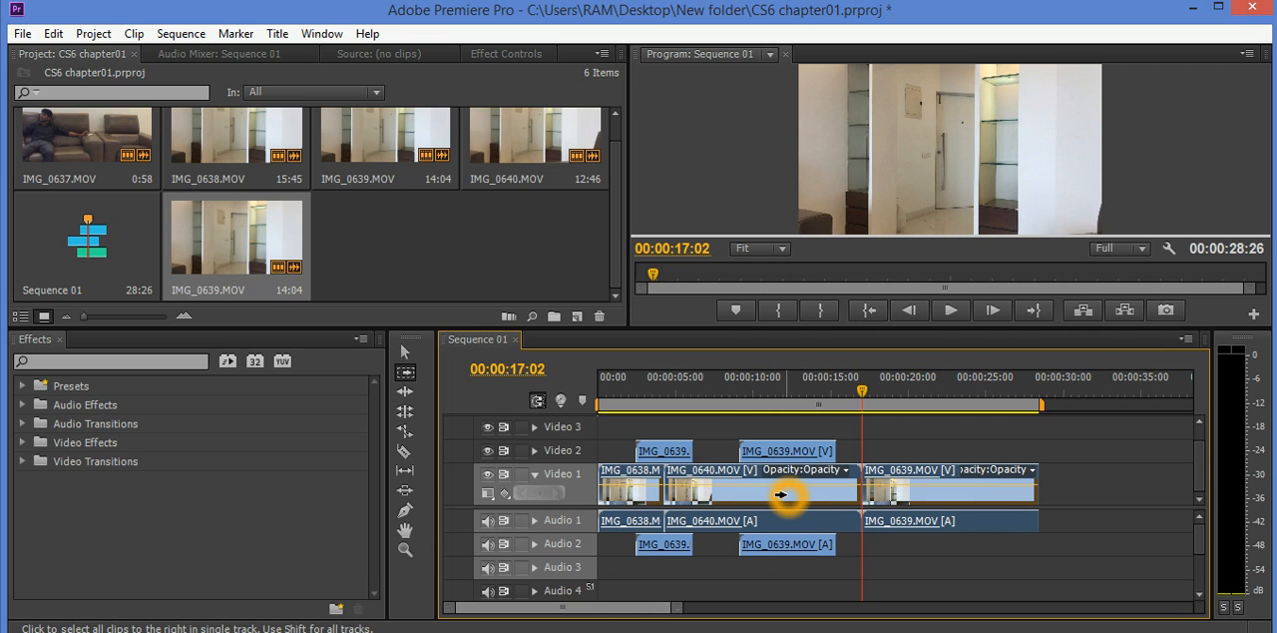
left_click(716, 482)
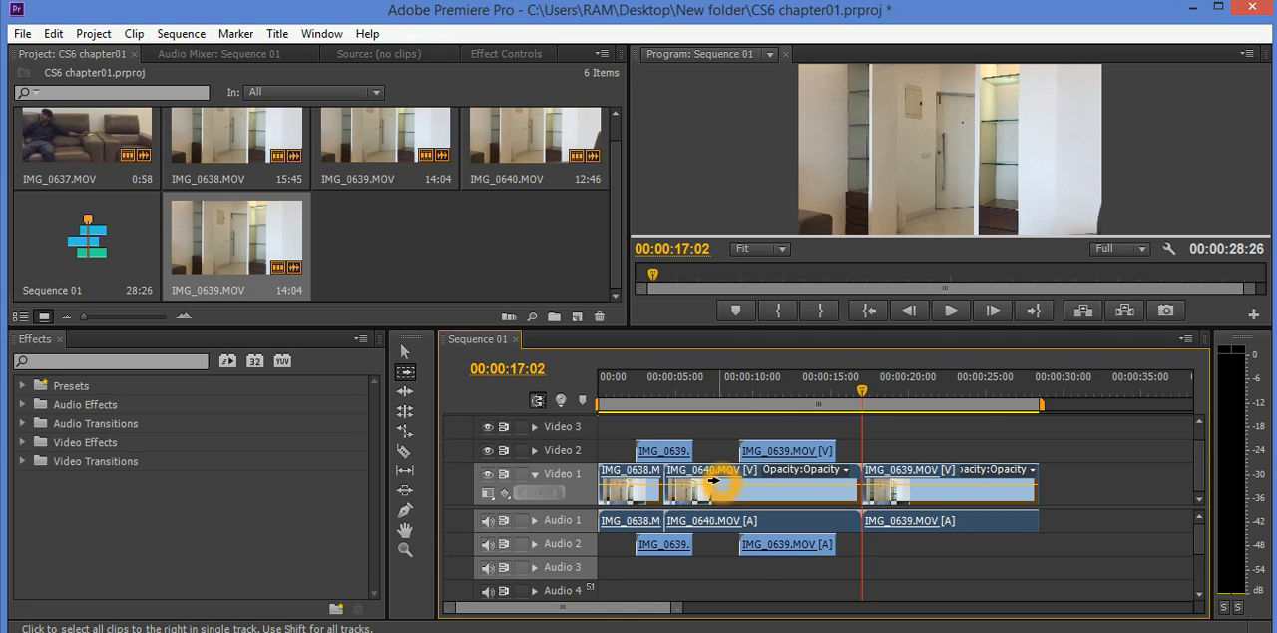
- Ripple-trim the end of IMG_0640.MOV on Video 1 to about 00:00:13:19 so the following clip shifts with it
left_click(406, 381)
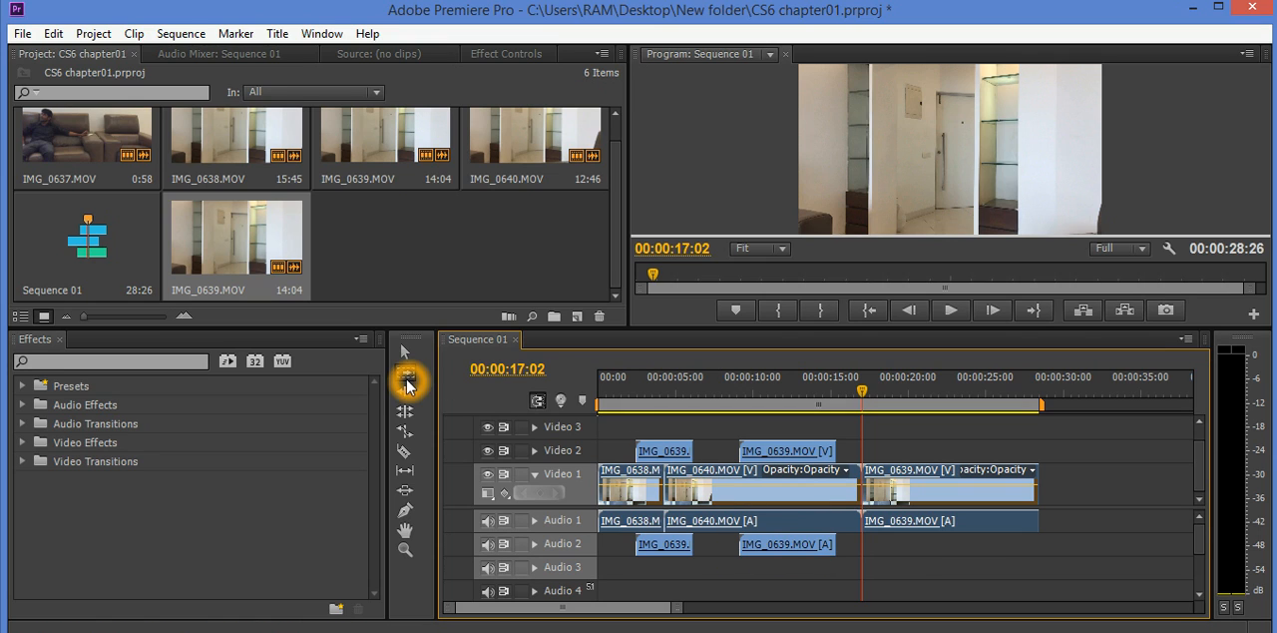
left_click(407, 355)
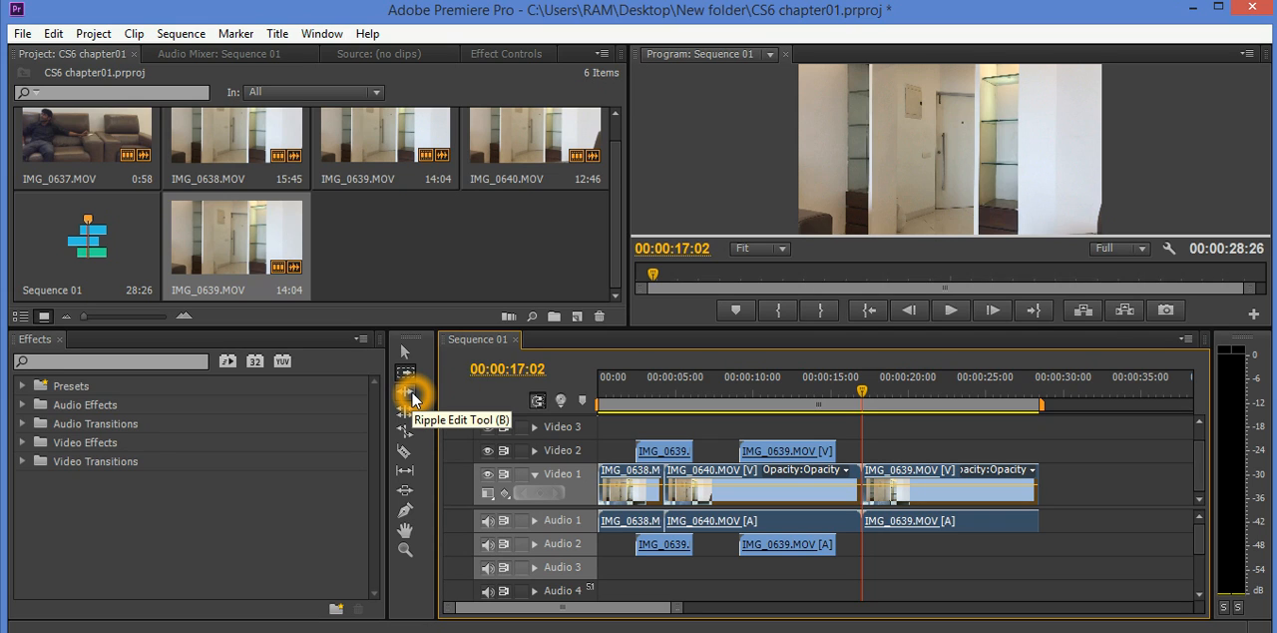
left_click(410, 394)
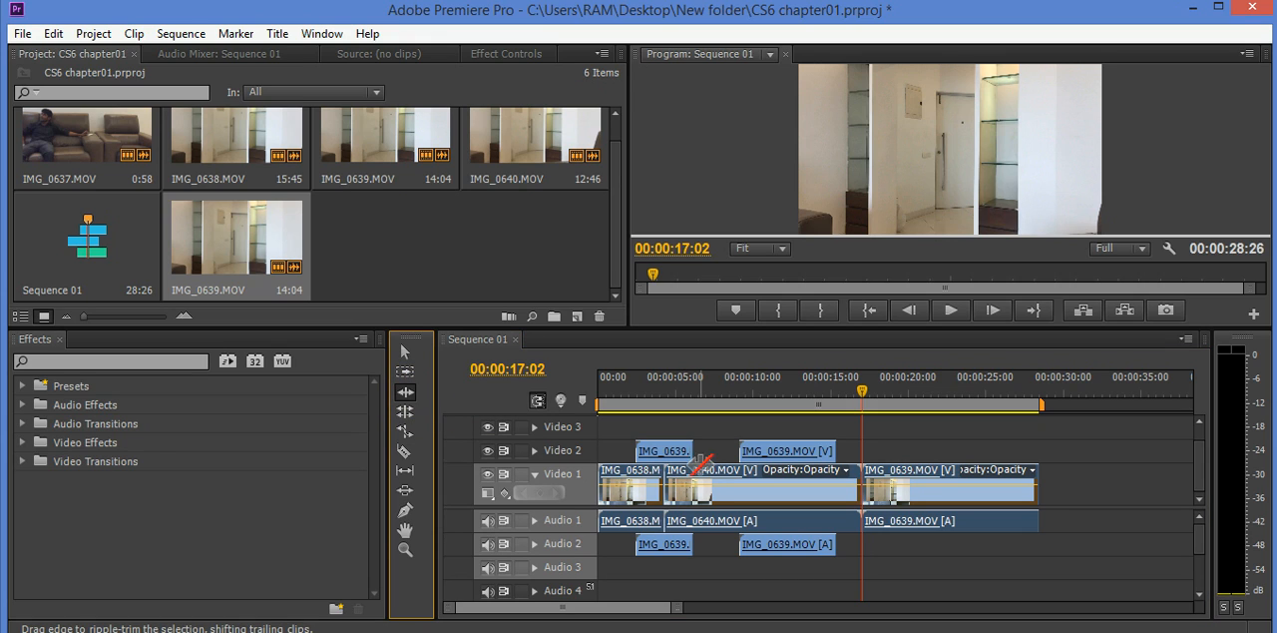
left_click(854, 484)
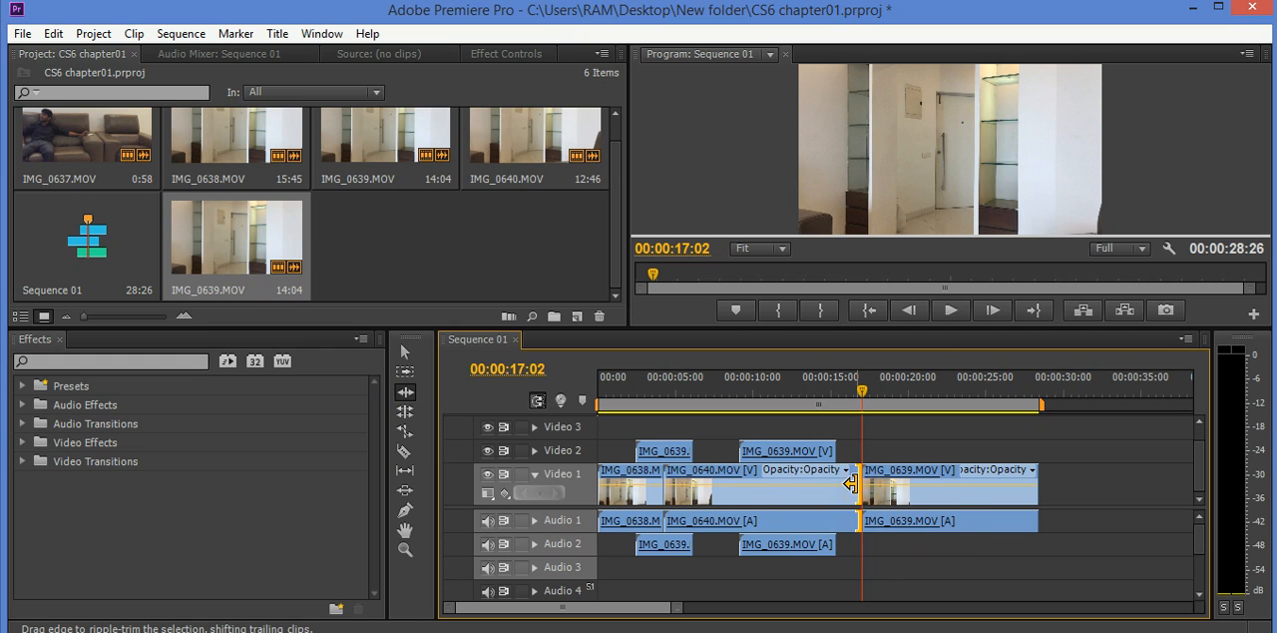
left_click_drag(850, 484, 794, 493)
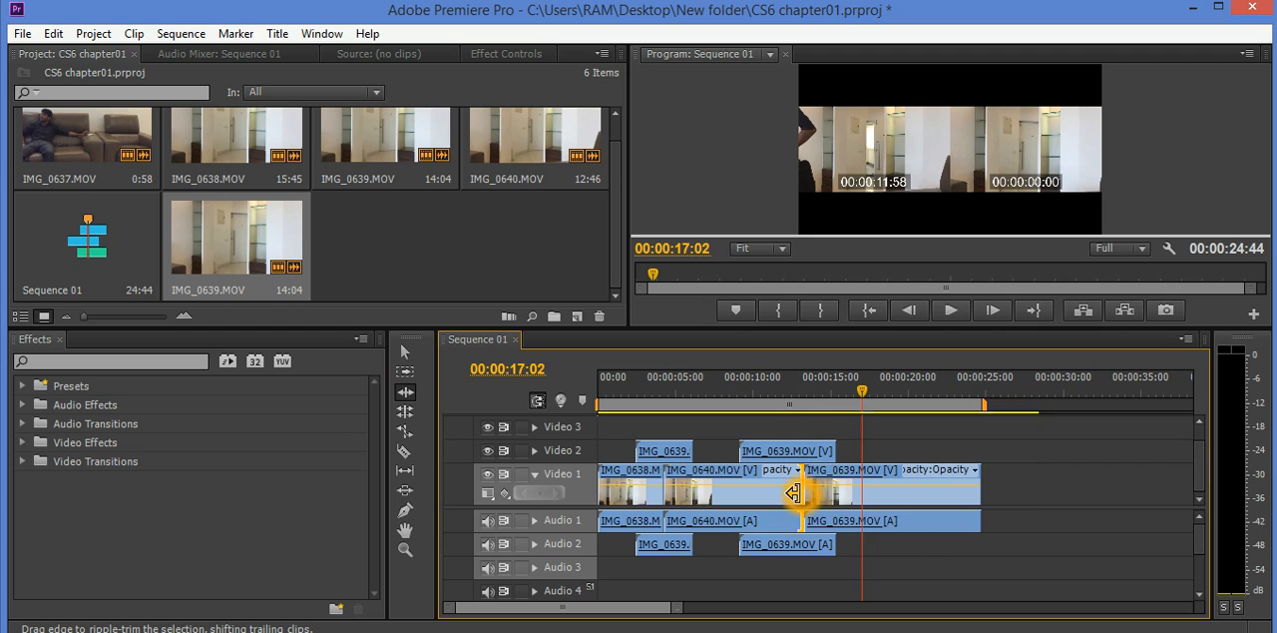
- Ripple-extend the end of IMG_0640.MOV on Video 1 back to the playhead at 00:00:17:02
left_click(797, 492)
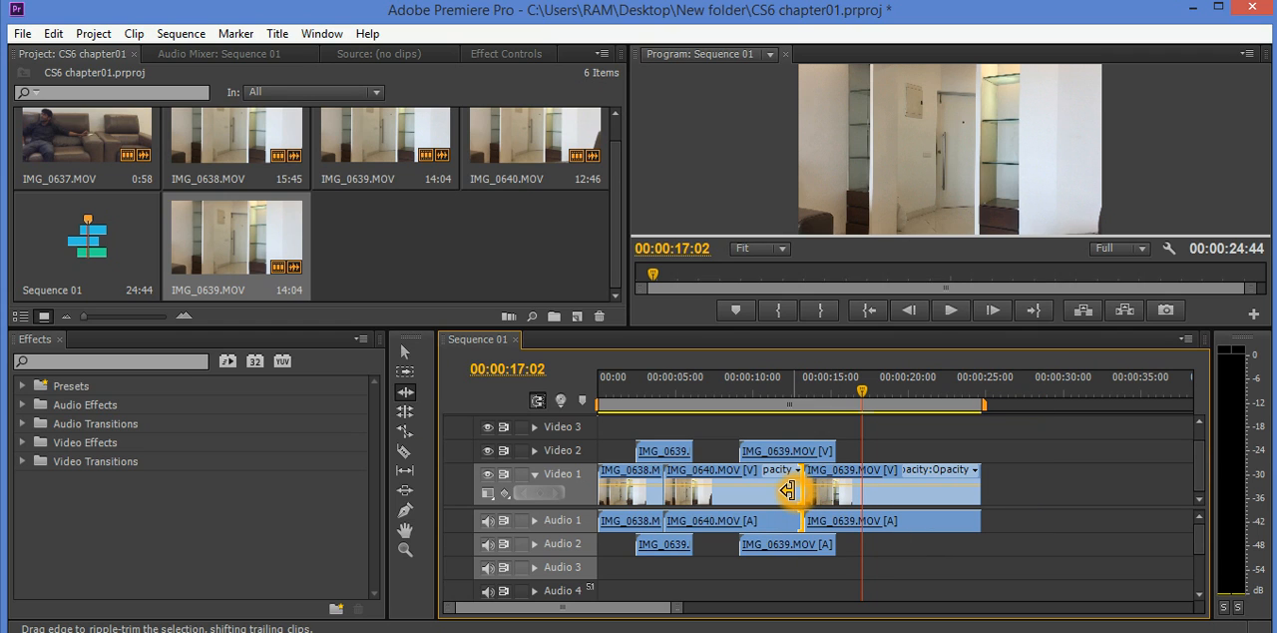
left_click(801, 494)
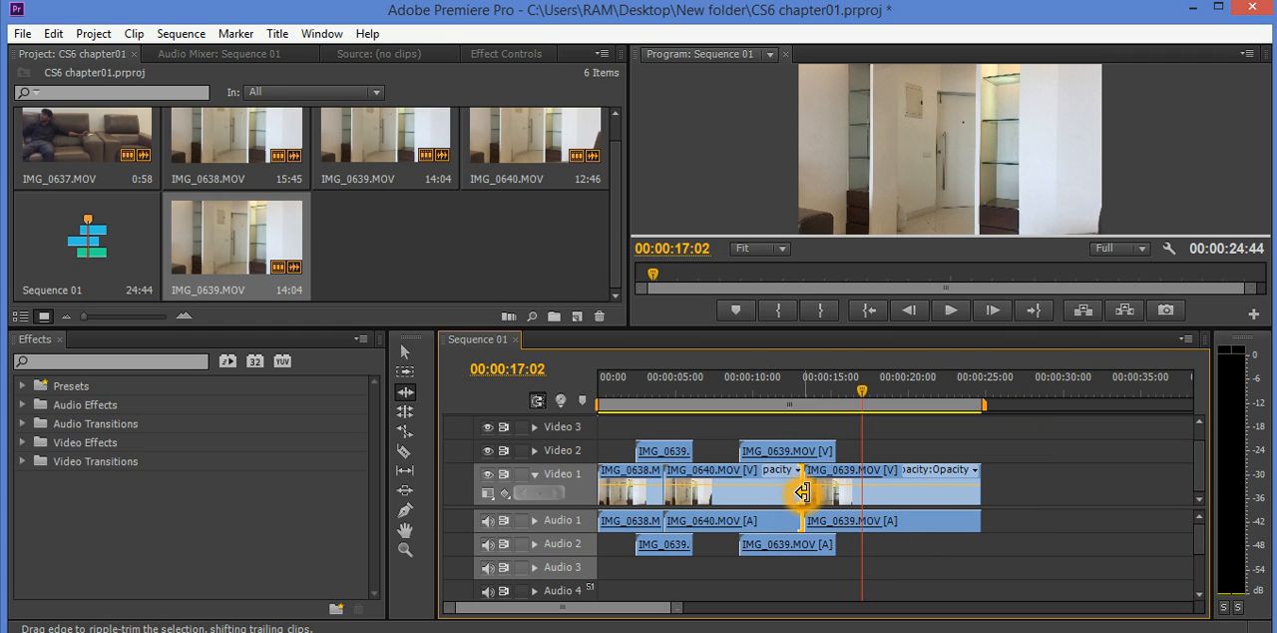
left_click(814, 489)
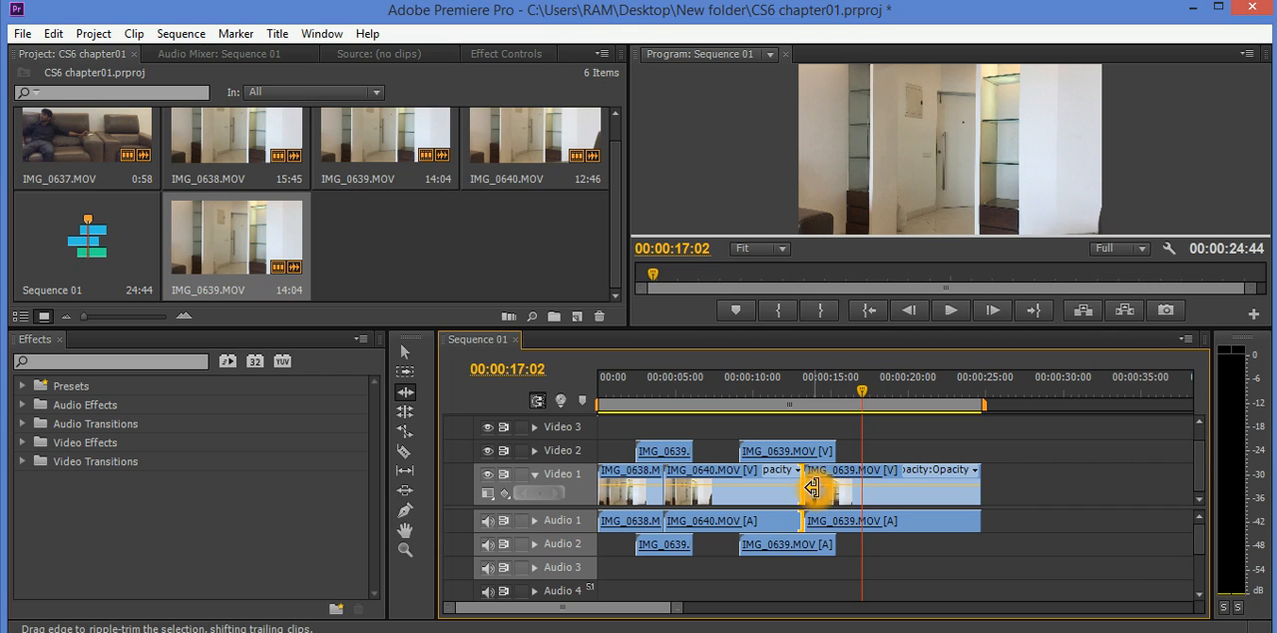
left_click(872, 471)
left_click(807, 492)
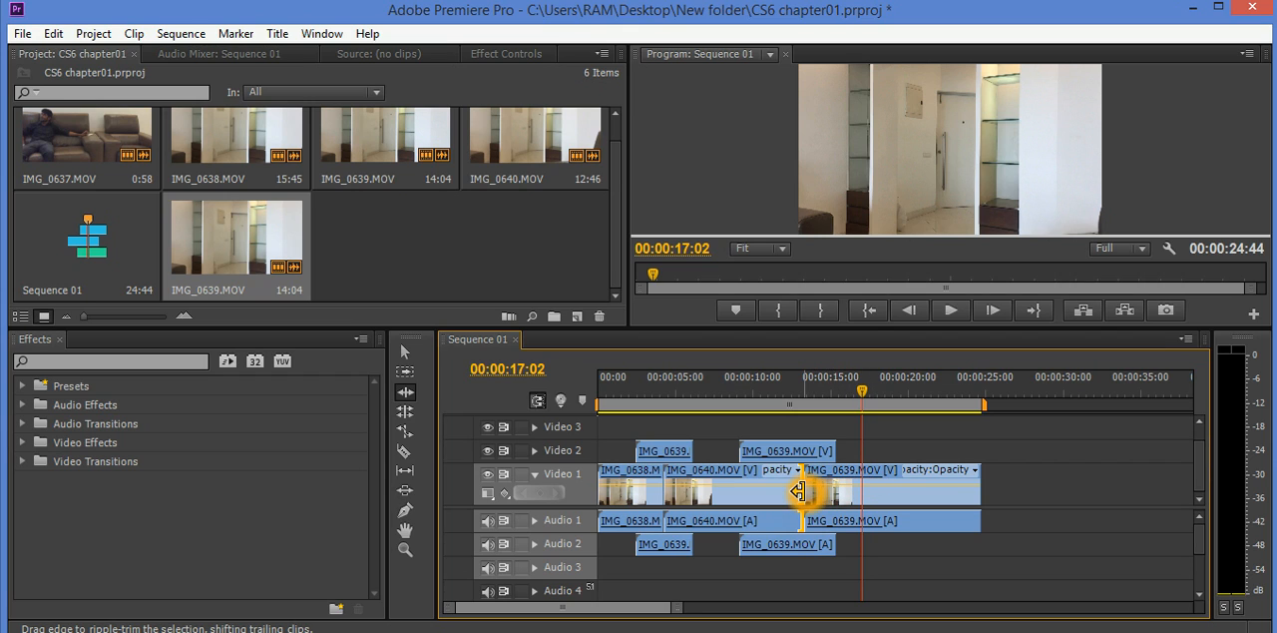
left_click(817, 490)
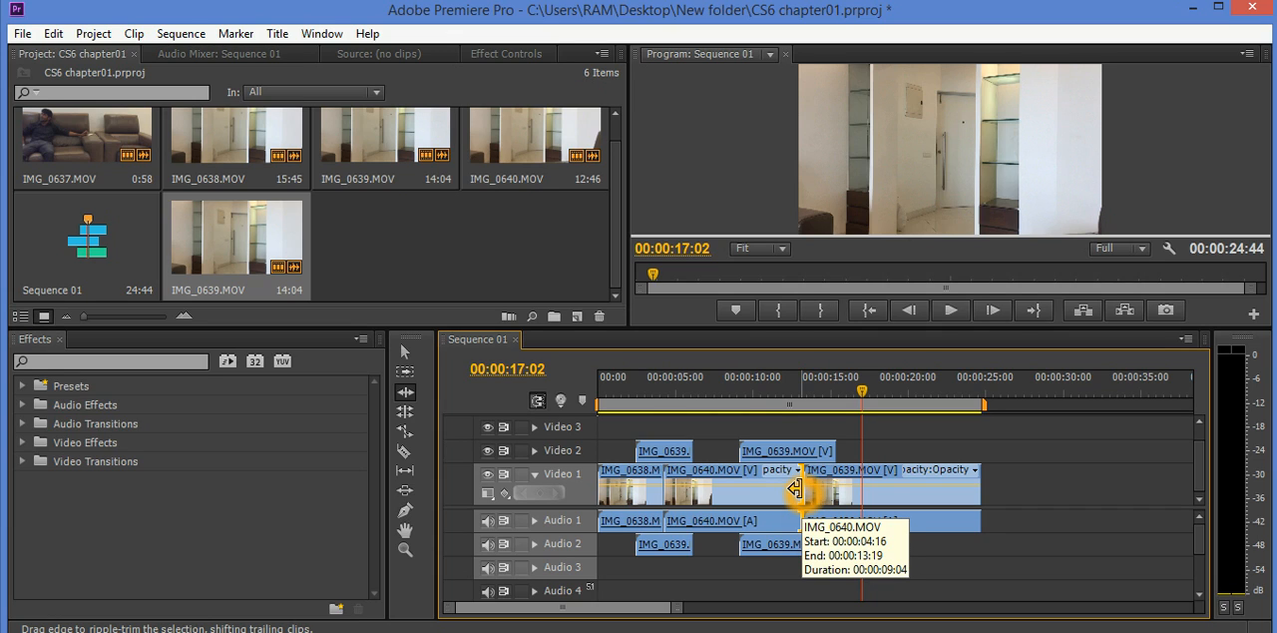
left_click_drag(795, 489, 860, 489)
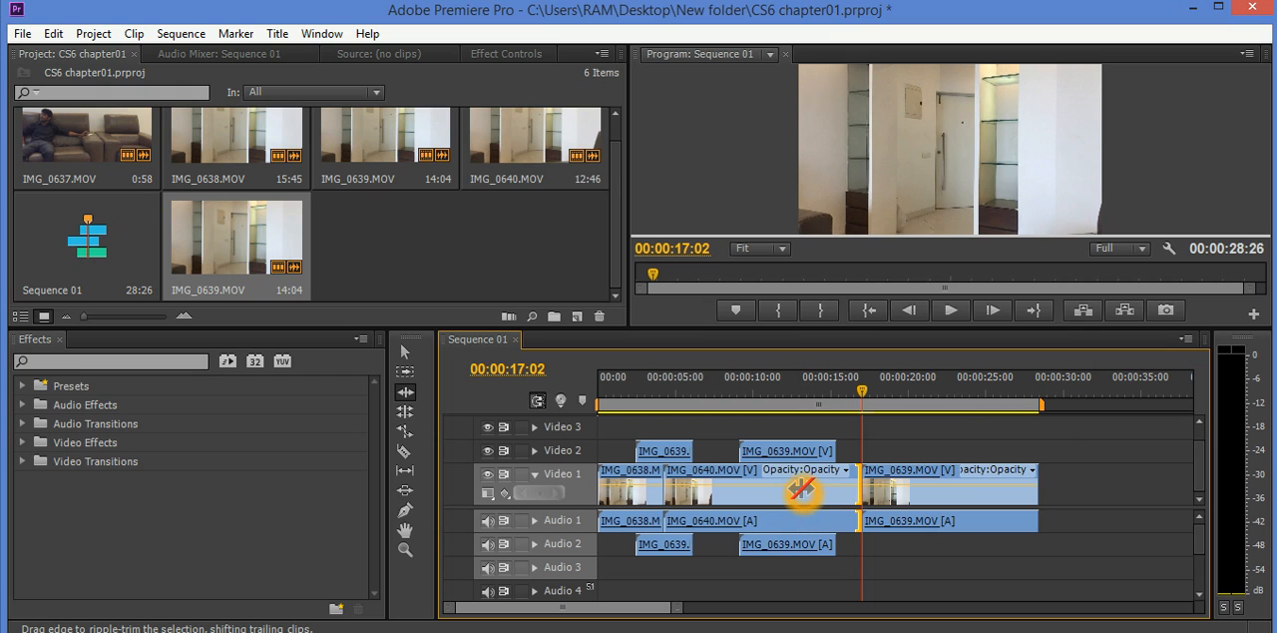
- Trim the end of IMG_0640.MOV on Video 1 to about 00:00:12:00 with the Selection Tool, and undo the trim
left_click(415, 349)
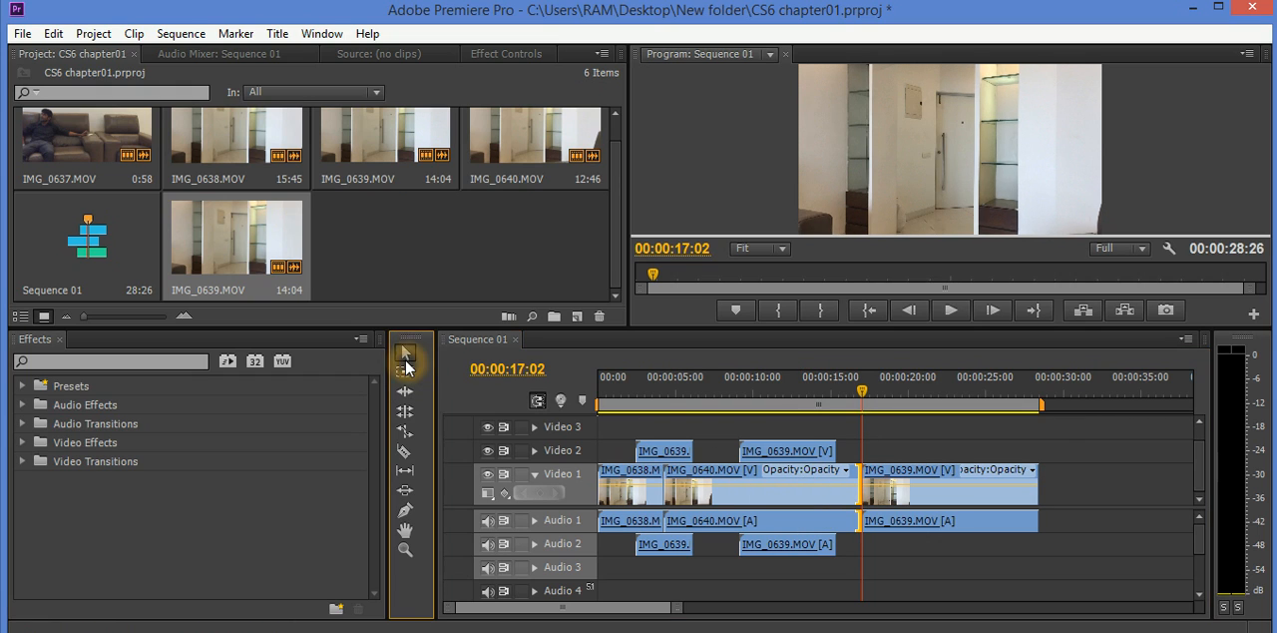
left_click(703, 461)
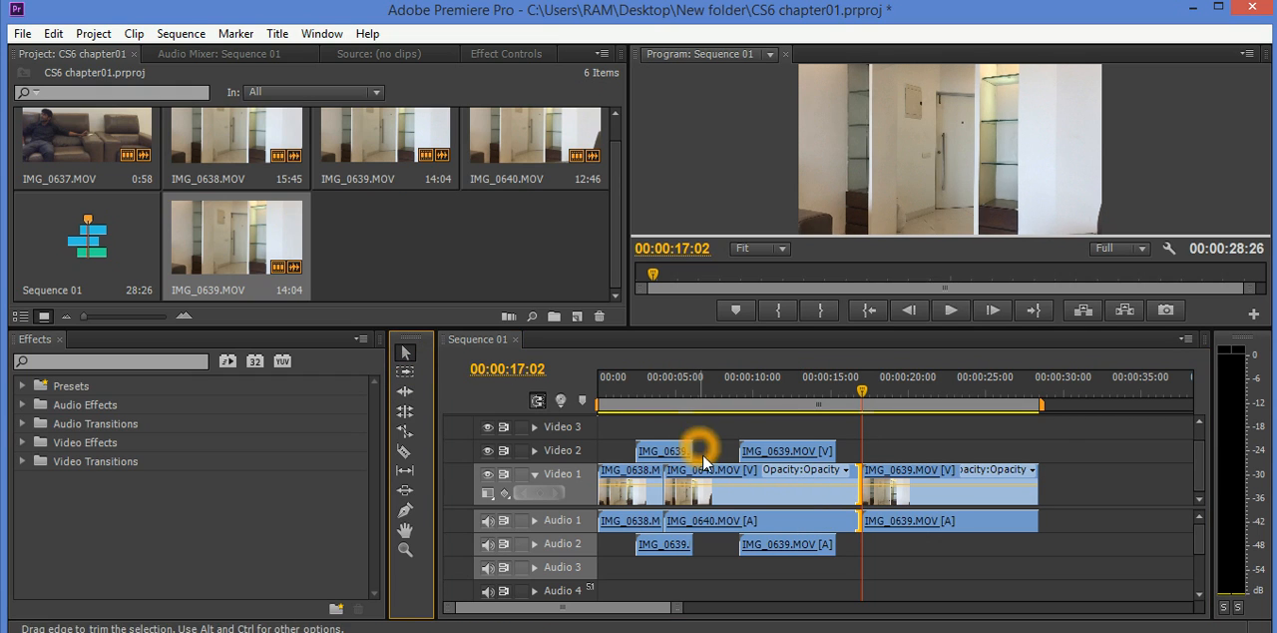
left_click(856, 492)
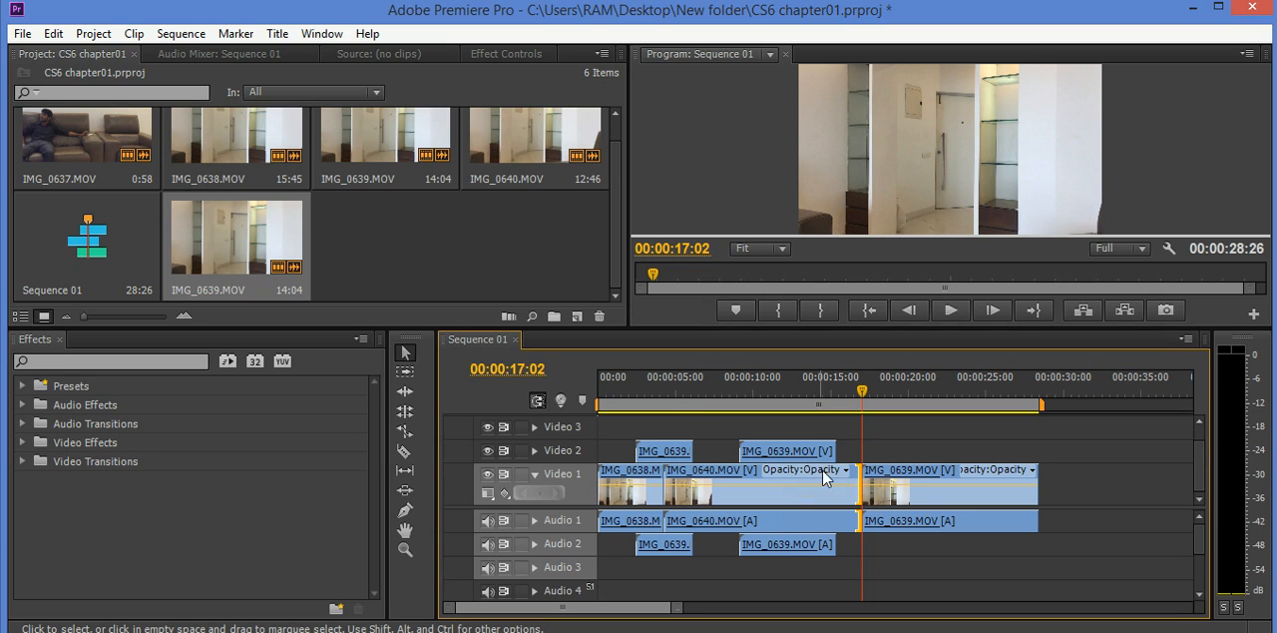
left_click(845, 470)
left_click(900, 470)
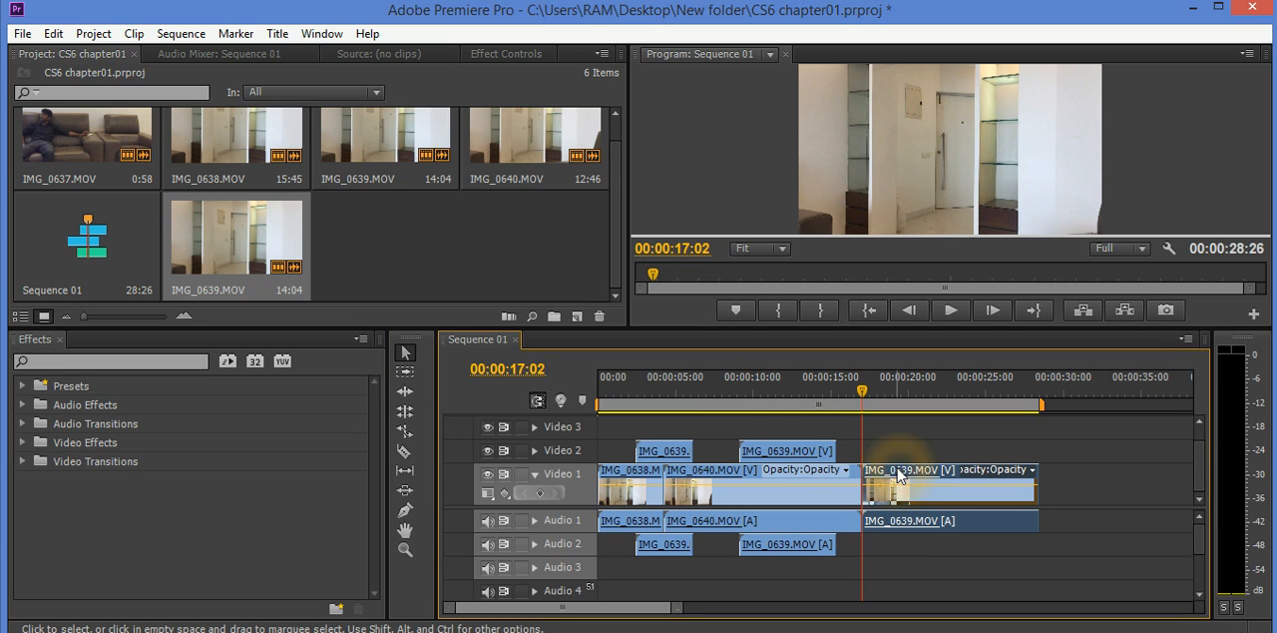
left_click(855, 492)
left_click_drag(851, 490, 788, 505)
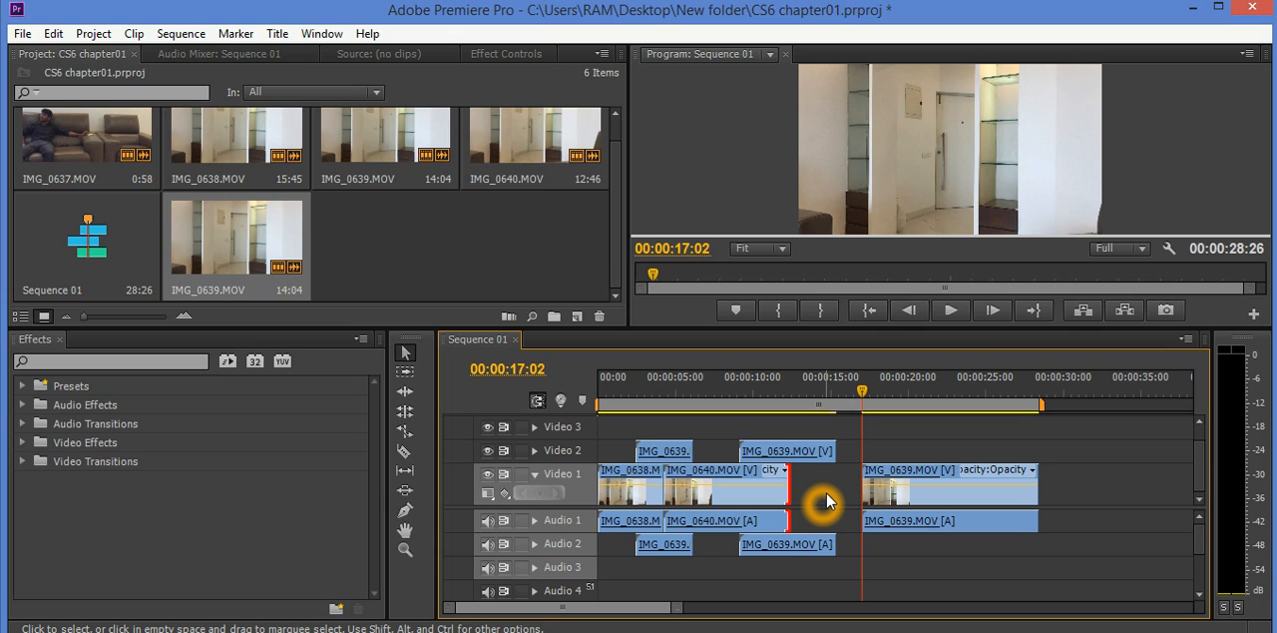
key("ctrl+z")
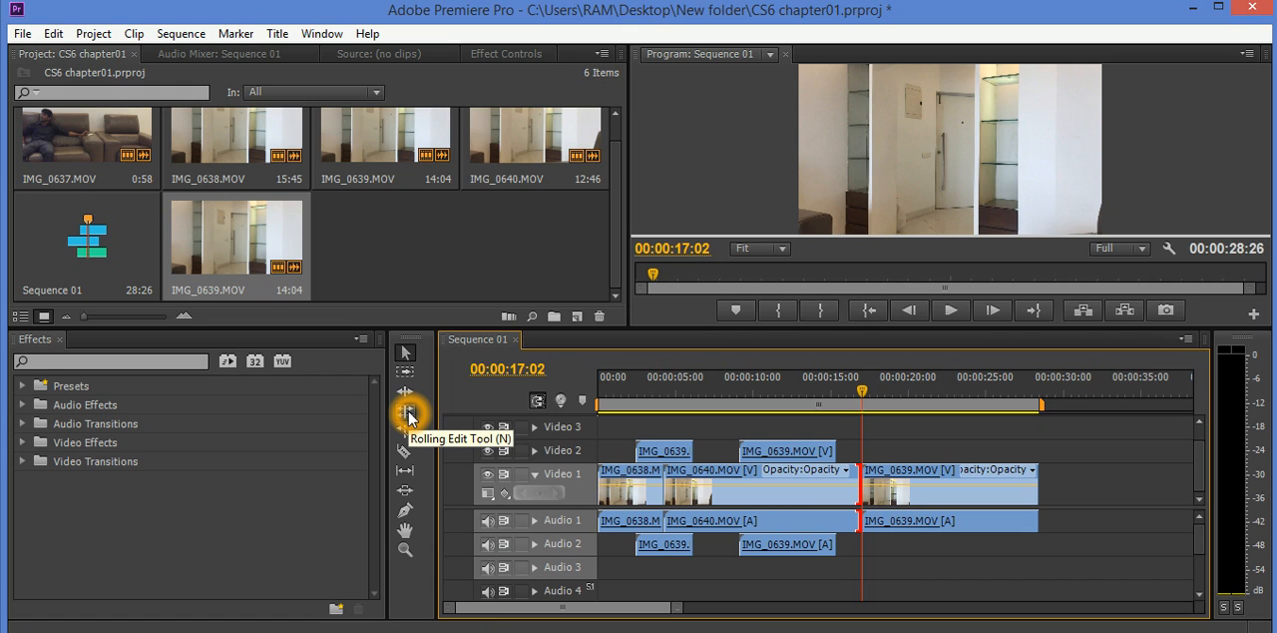
- Move the second IMG_0639.MOV clip on Video 2 so its start meets the end of the first clip
left_click(407, 413)
left_click(406, 355)
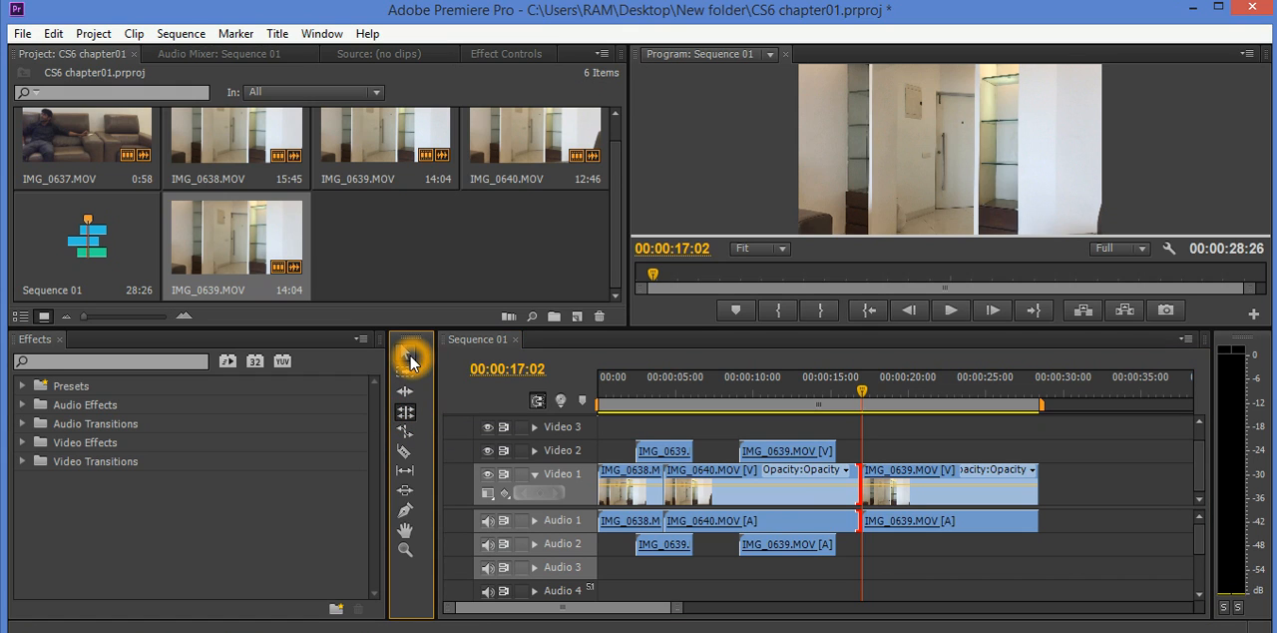
left_click_drag(764, 450, 721, 452)
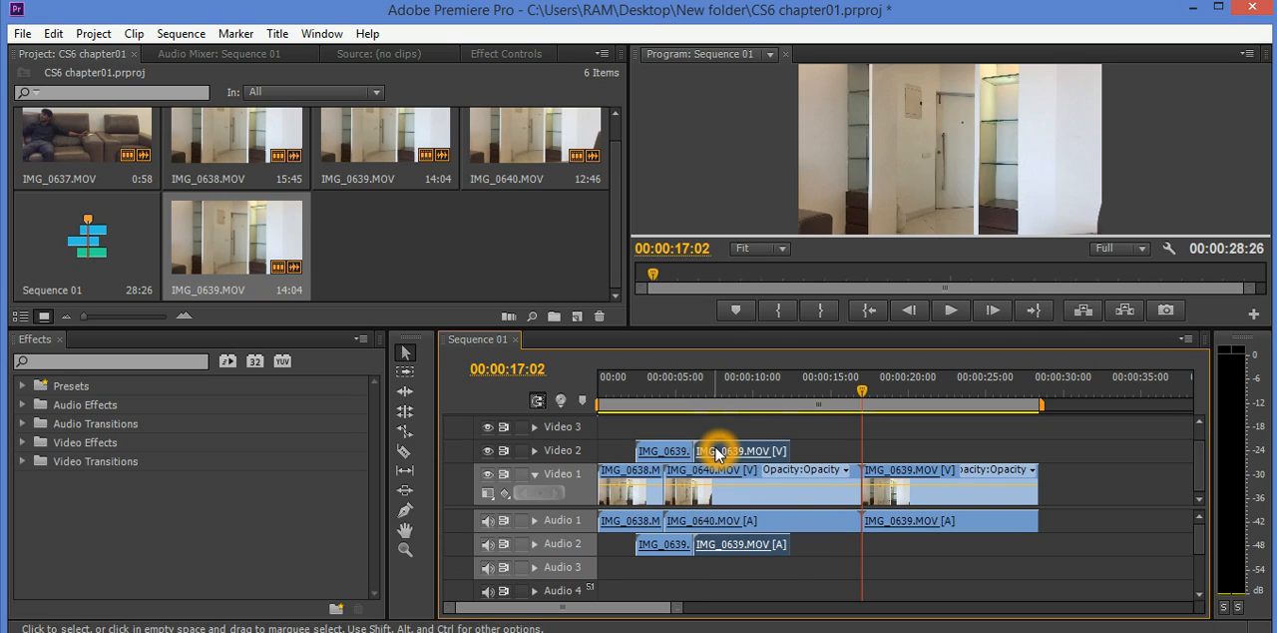
- Roll the cut between the two Video 2 clips to about 11 seconds, and undo the roll and the preceding clip move
left_click(405, 413)
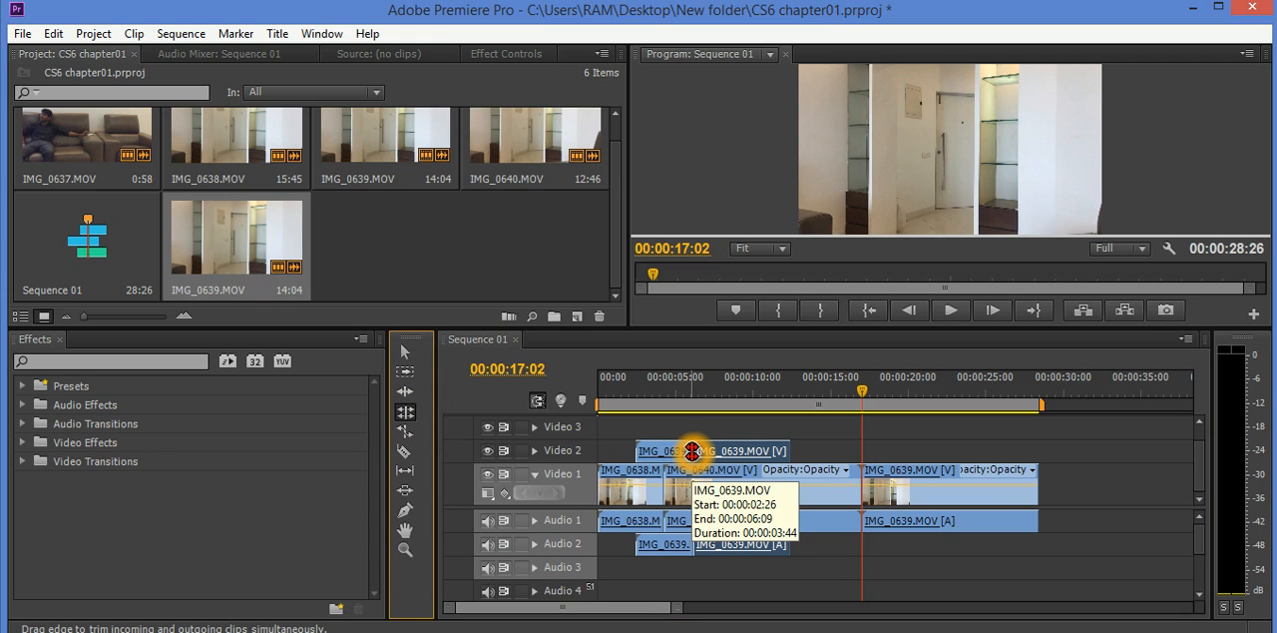
left_click_drag(691, 451, 766, 451)
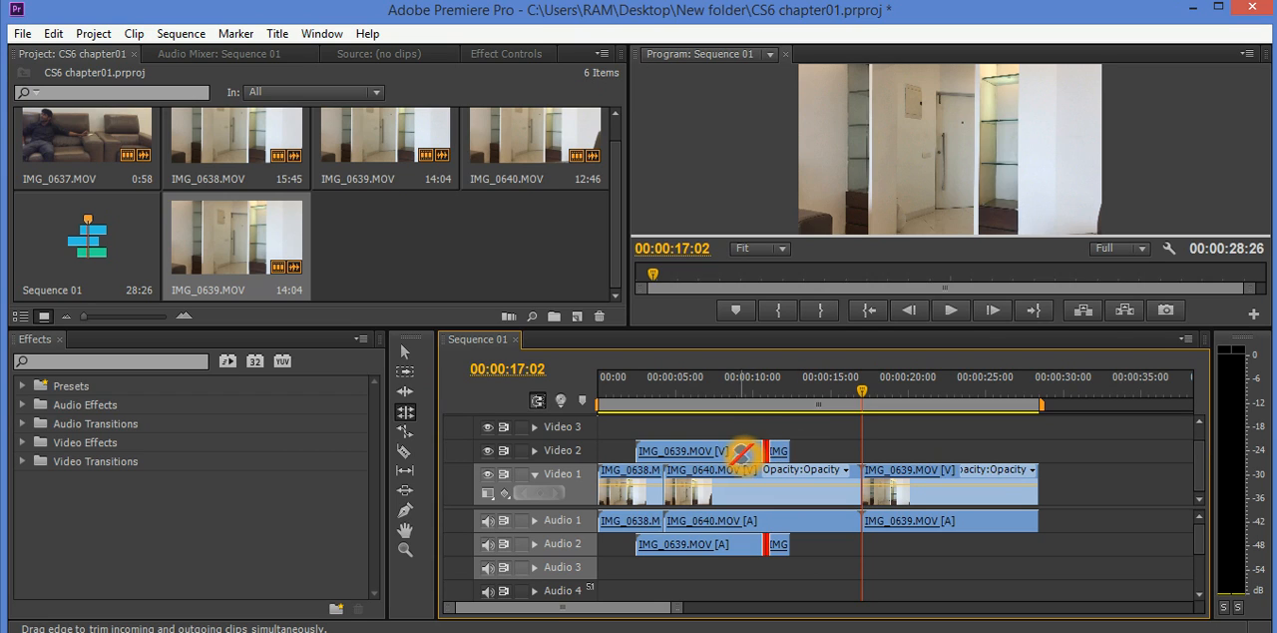
left_click(414, 410)
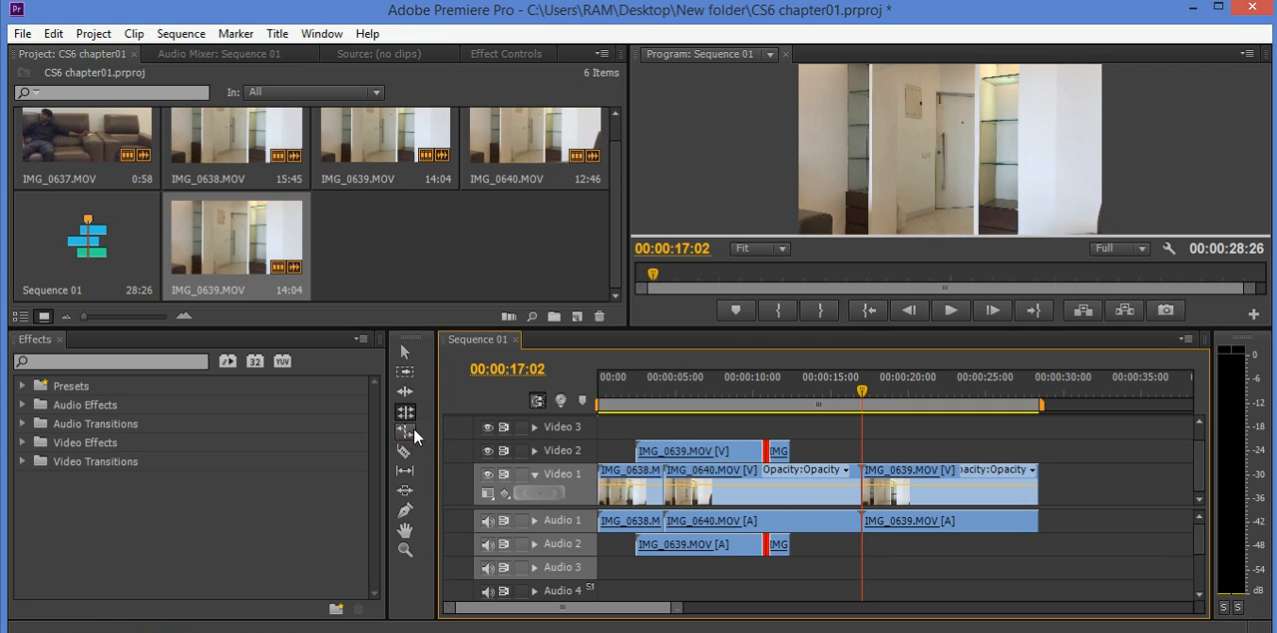
left_click(414, 432)
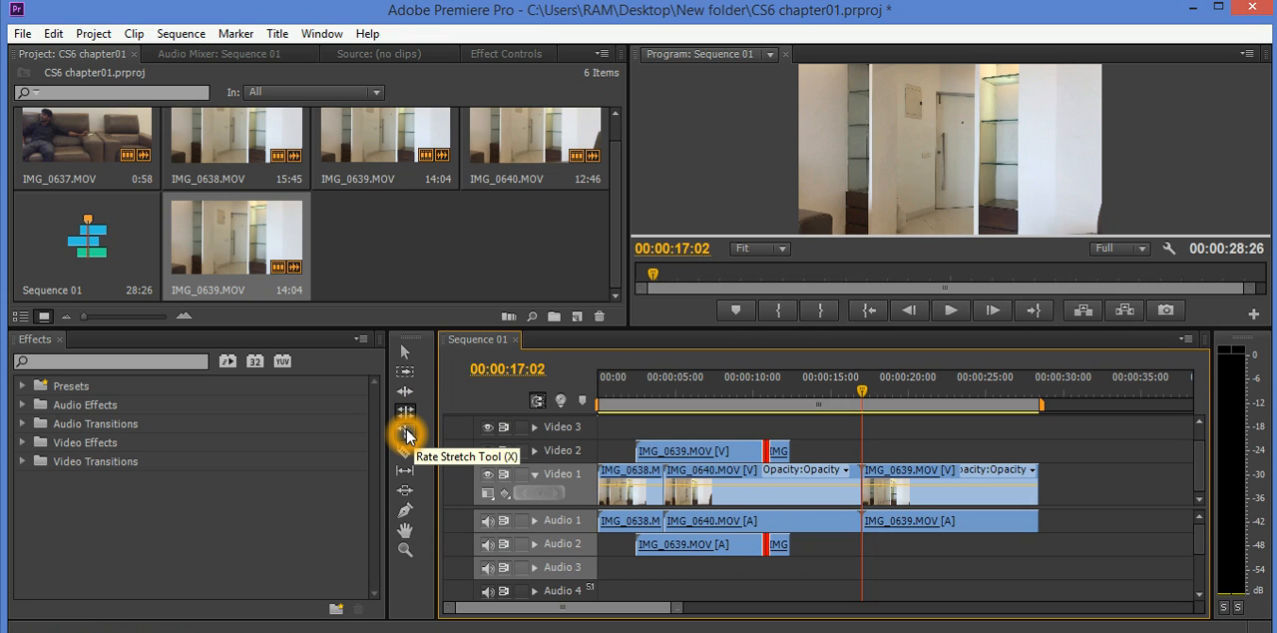
key("ctrl+z")
key("ctrl+z")
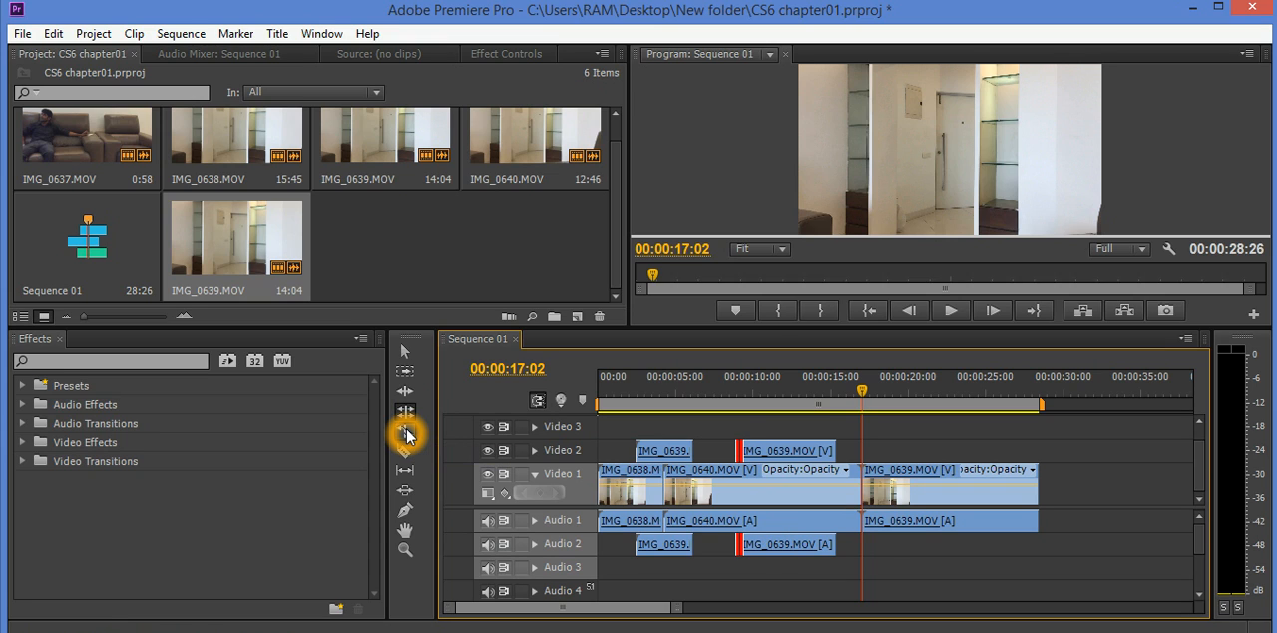
- Rate-stretch the end of the last IMG_0639.MOV clip on Video 1 out to 00:00:37:07, slowing it to 56.76%
left_click(410, 436)
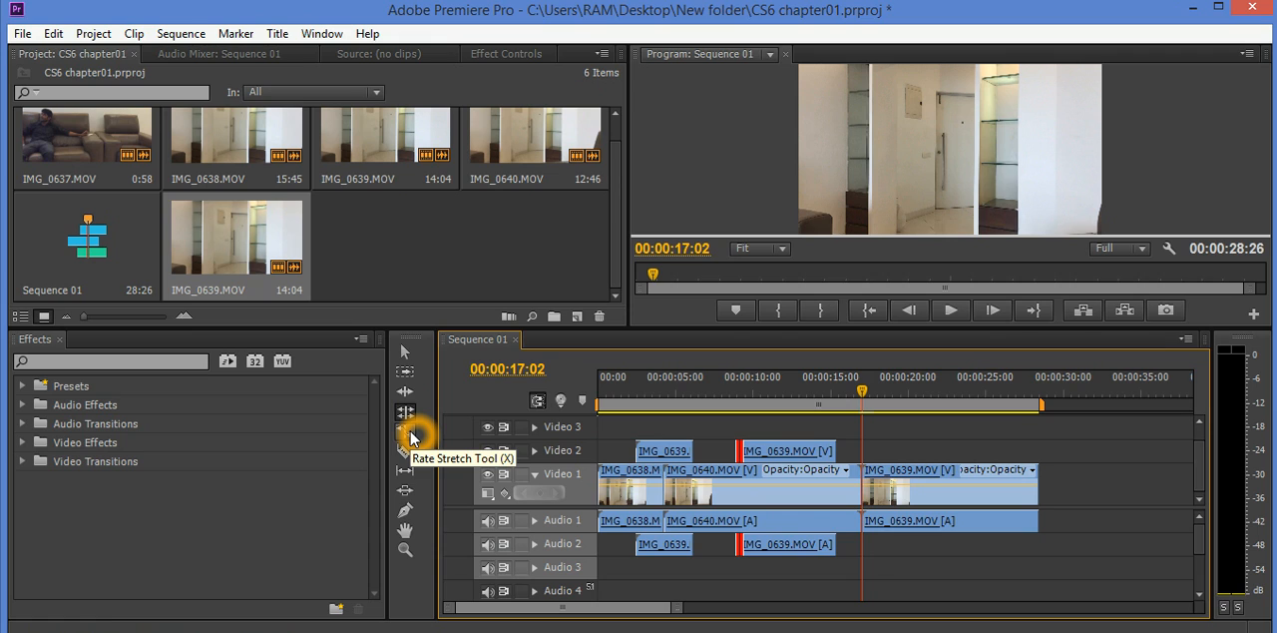
left_click(412, 434)
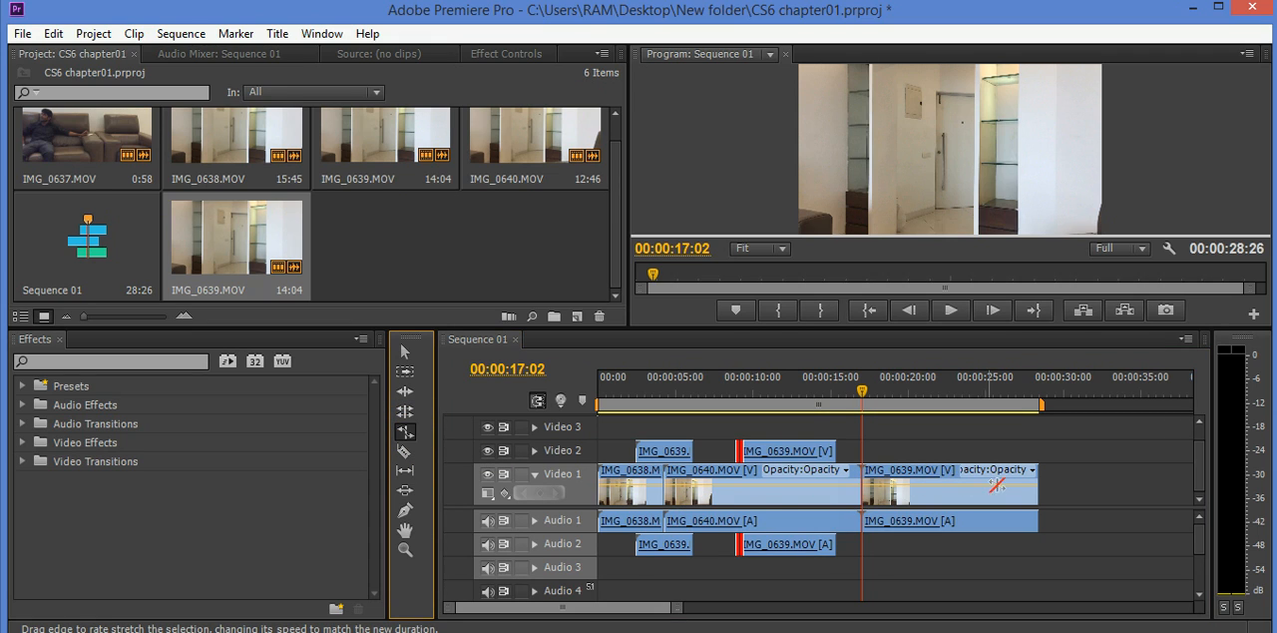
left_click_drag(1033, 491, 1043, 499)
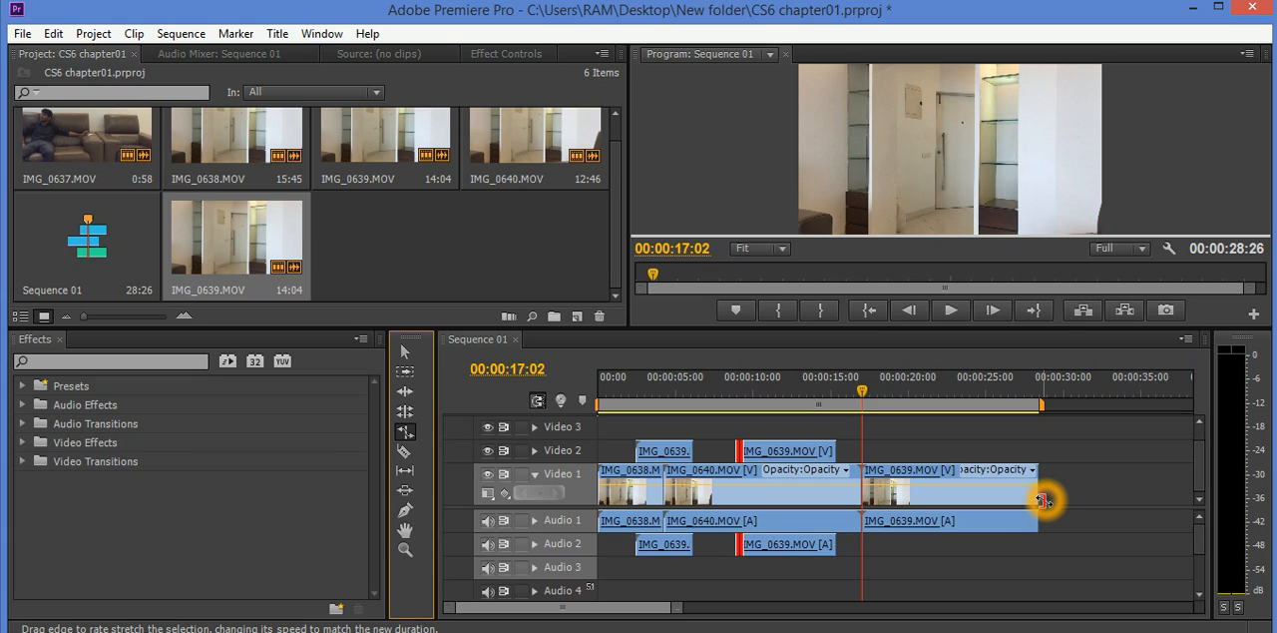
left_click_drag(1020, 509, 1172, 489)
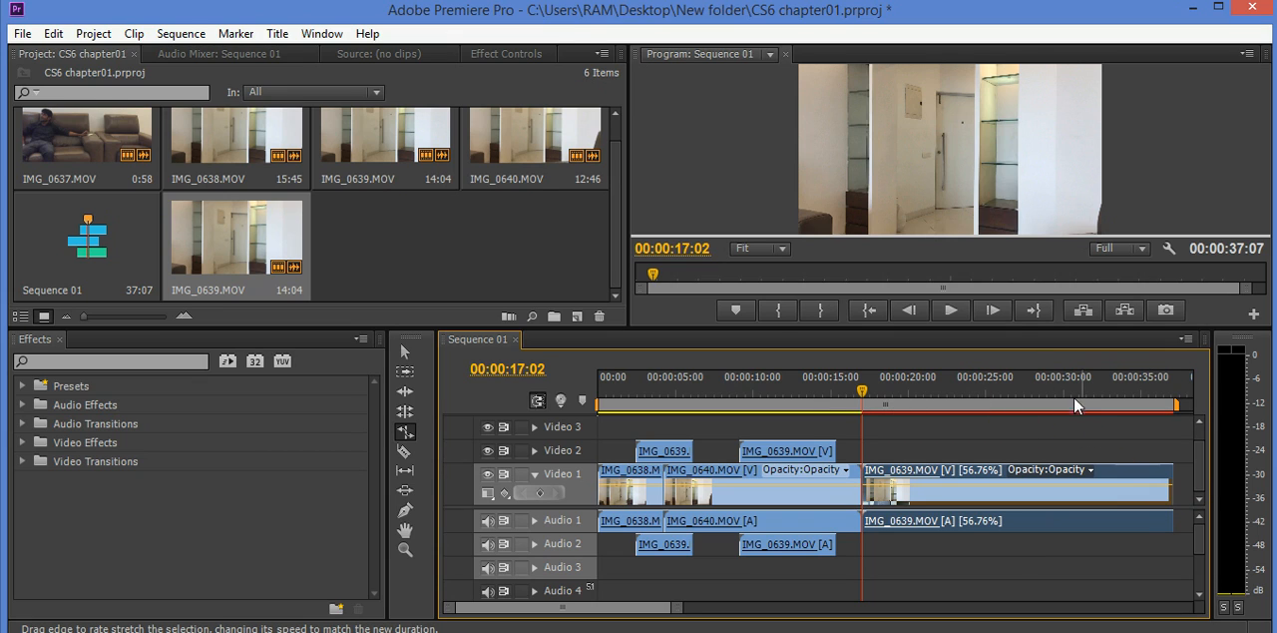
- Play back the slowed clip, and undo its rate stretch
left_click(953, 311)
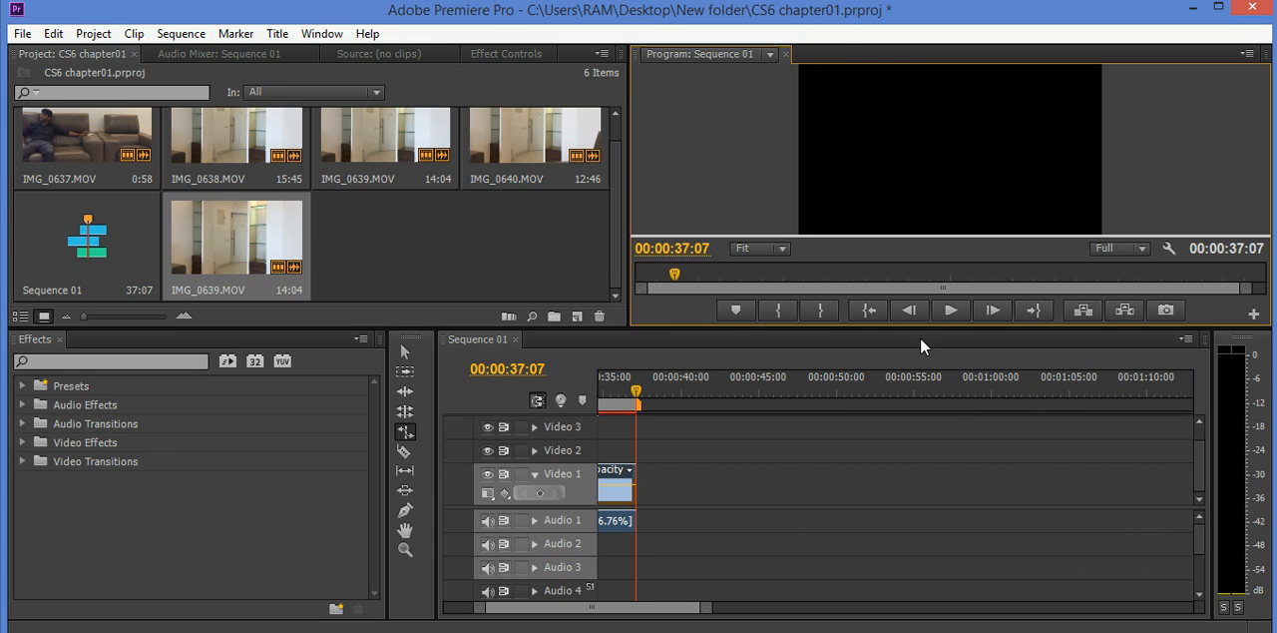
key("ctrl+z")
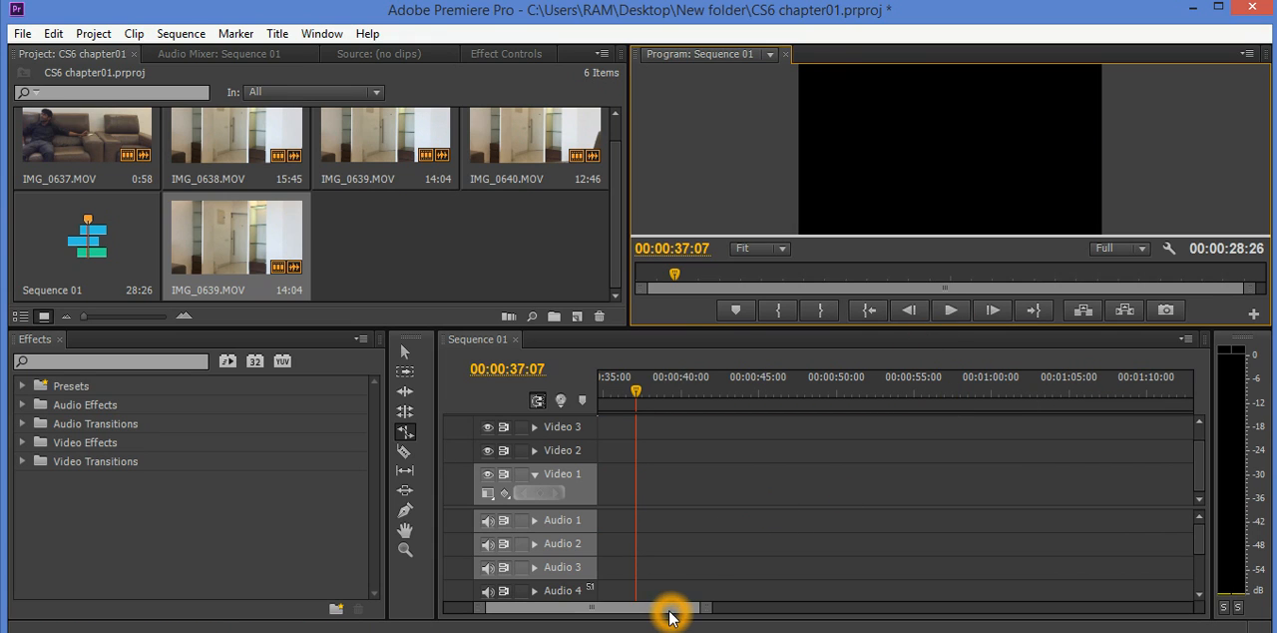
- Rate-stretch the last Video 1 clip to end at 00:00:23:49 at 168.05% speed, and play it back from 00:00:20:05
left_click_drag(670, 607, 622, 607)
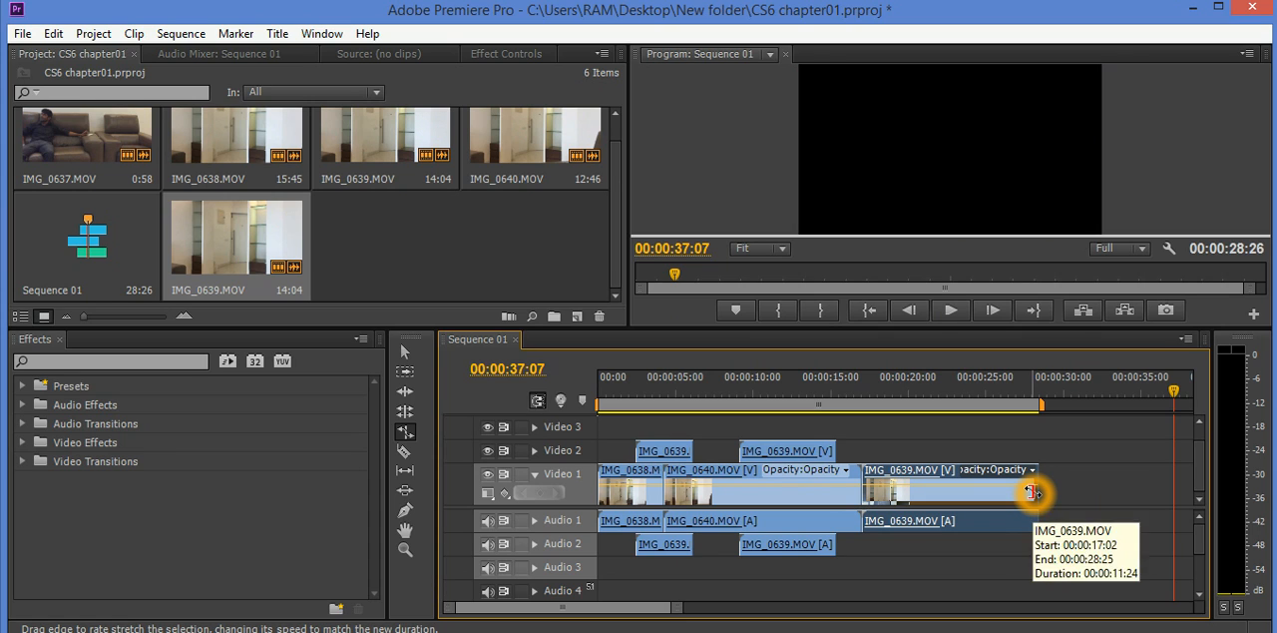
left_click_drag(1031, 491, 961, 505)
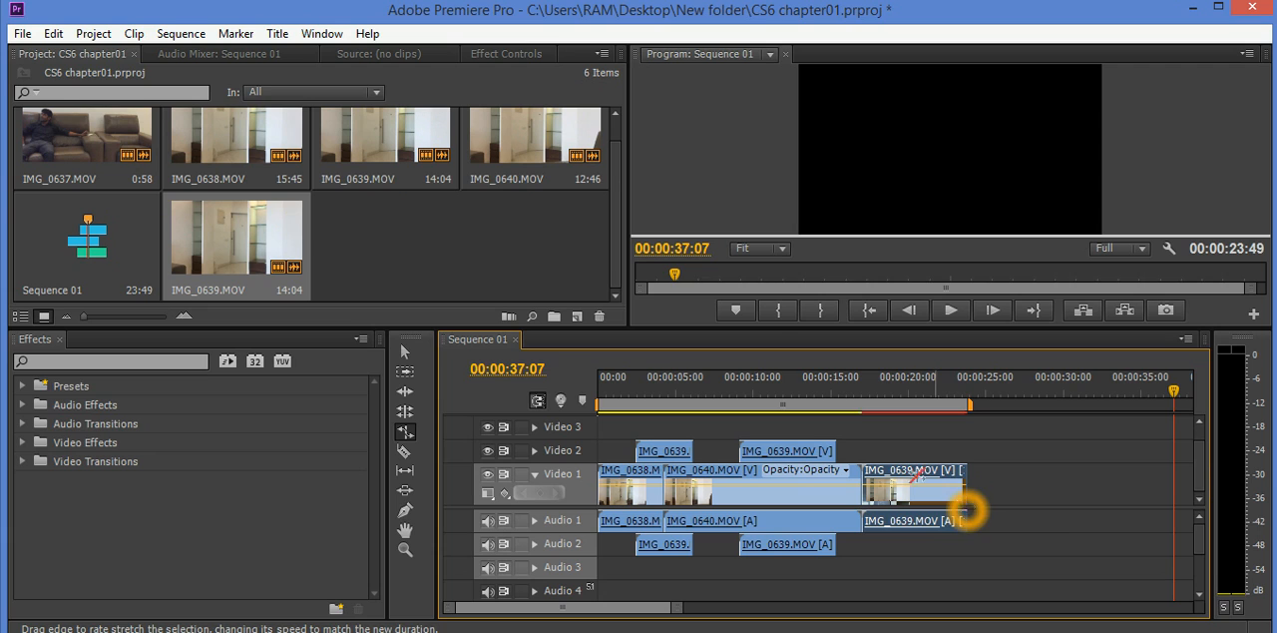
left_click(911, 390)
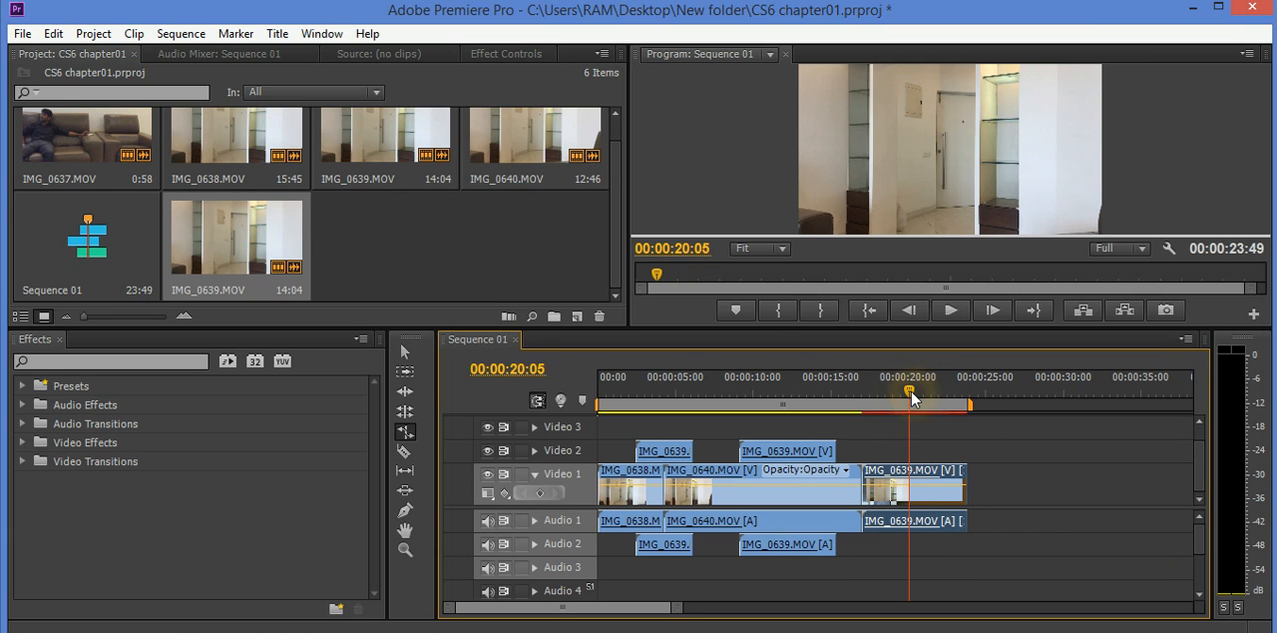
left_click(951, 315)
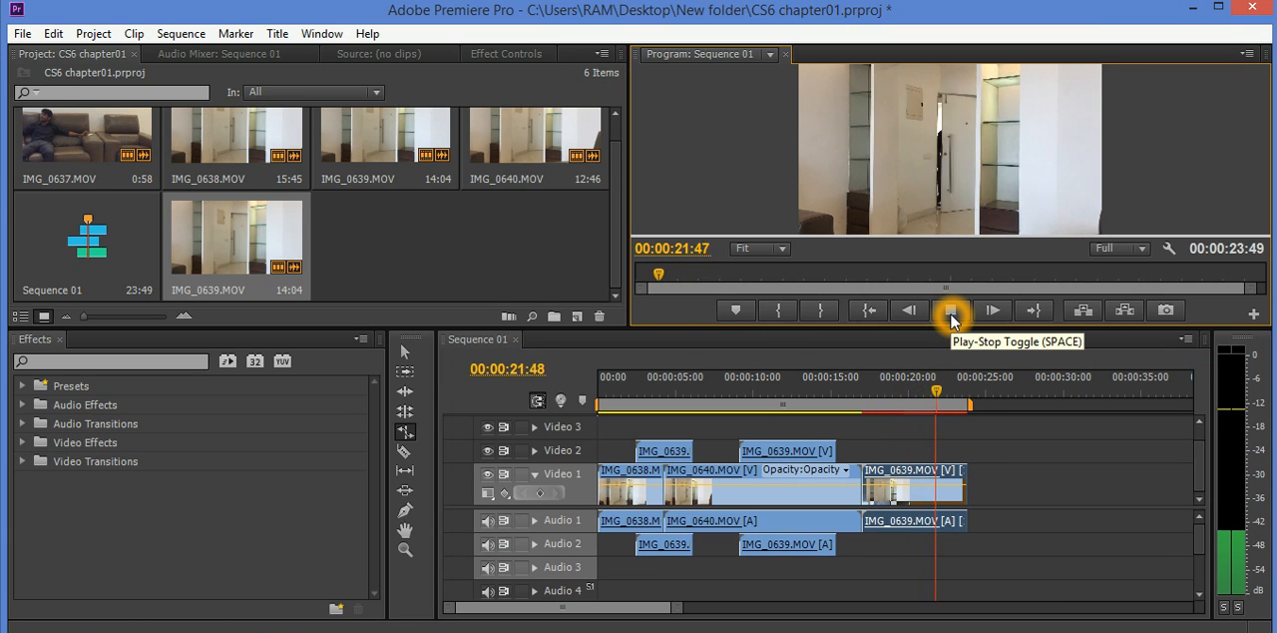
left_click(951, 316)
left_click(951, 315)
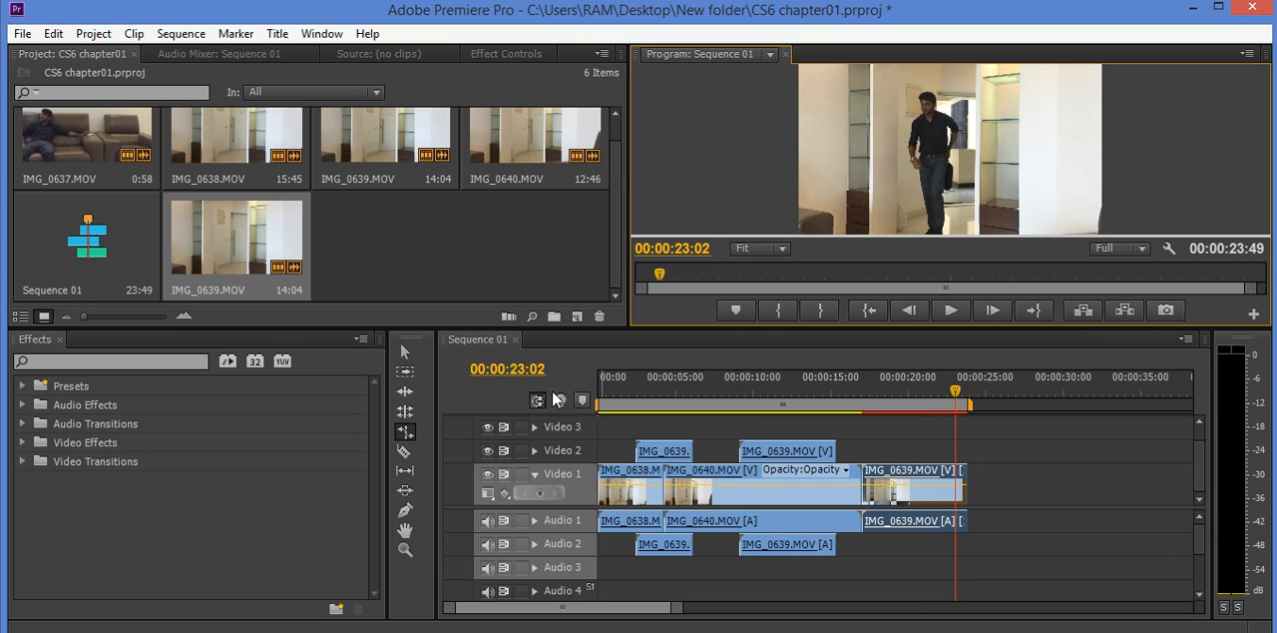
left_click(407, 431)
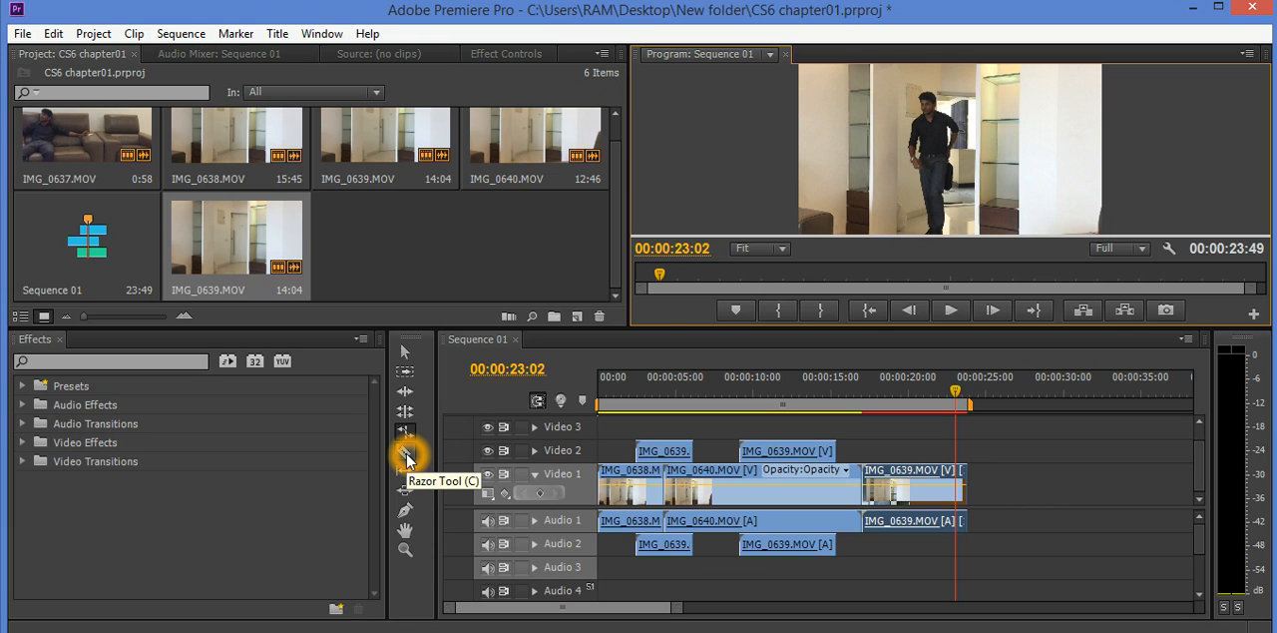
- Split the last IMG_0639.MOV clip on Video 1 at about 00:00:18:49 with the Razor Tool and delete its second part
left_click(406, 456)
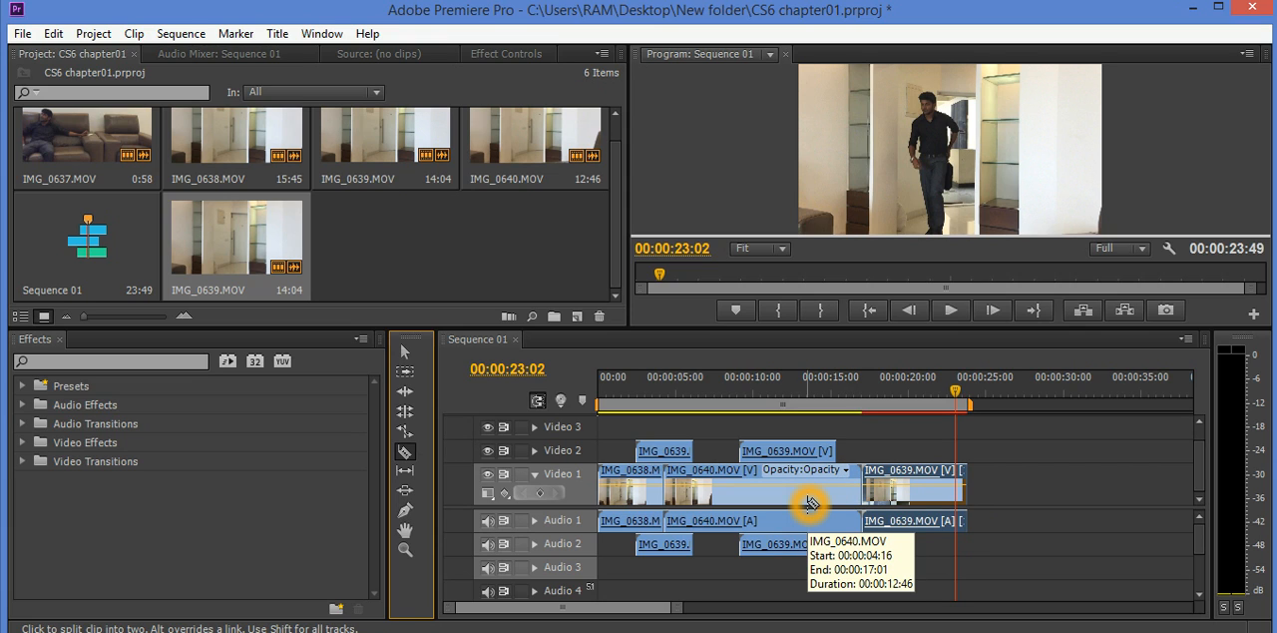
left_click(894, 469)
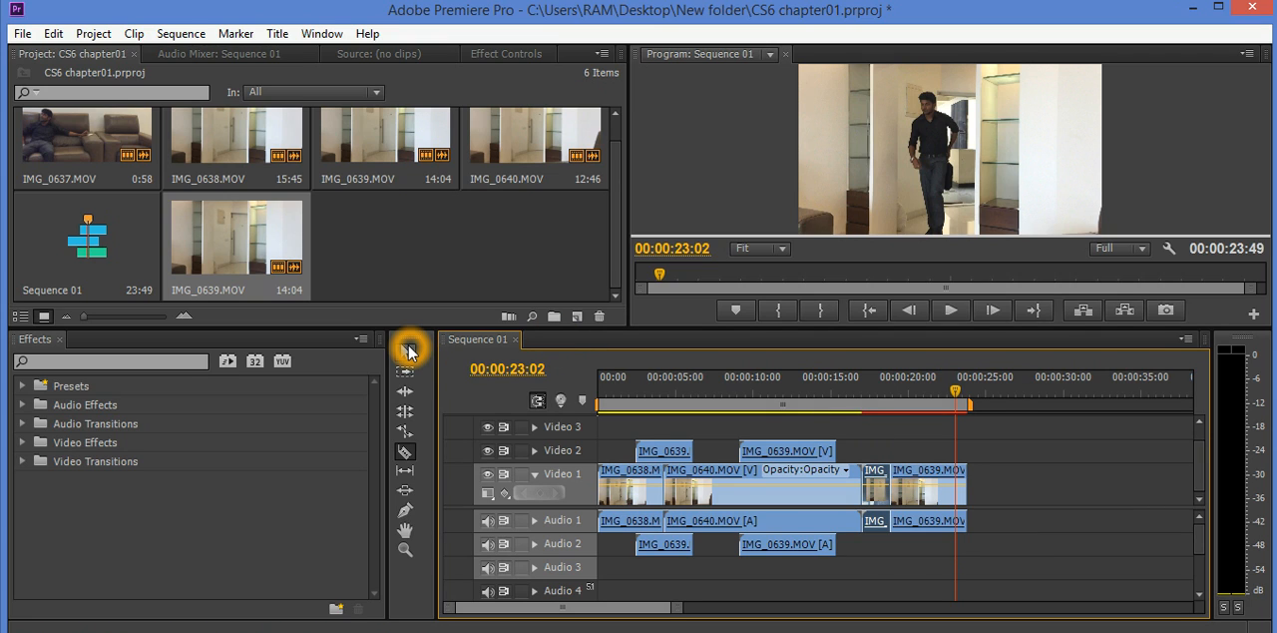
key("v")
left_click(924, 479)
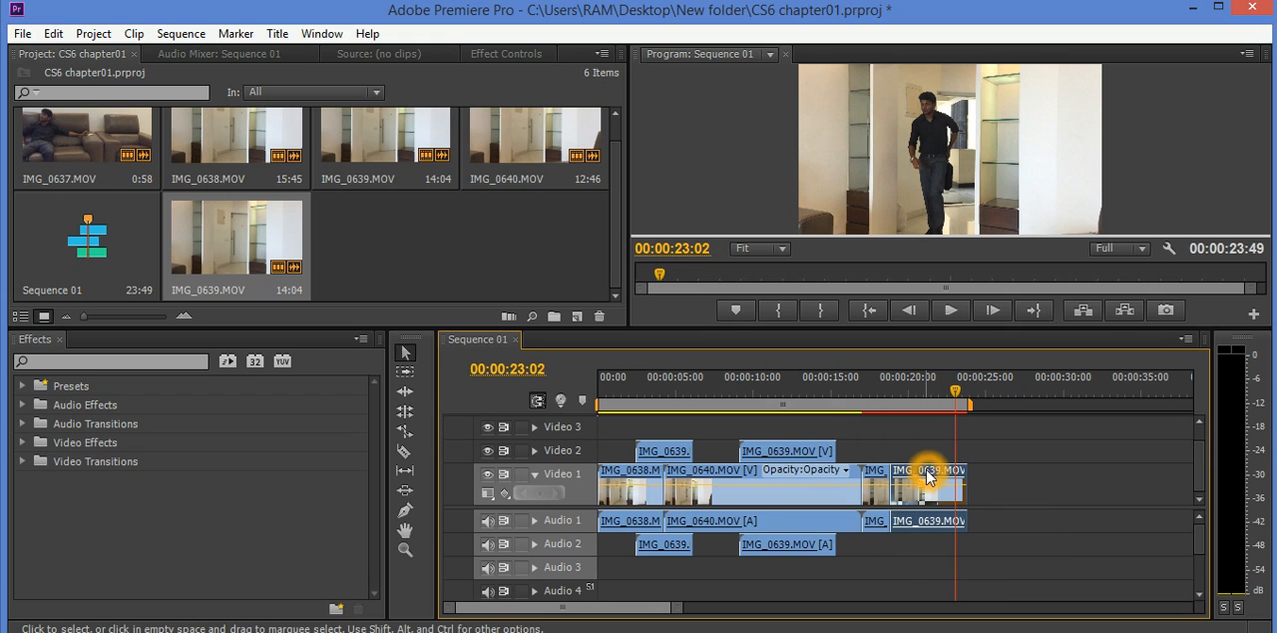
key("Delete")
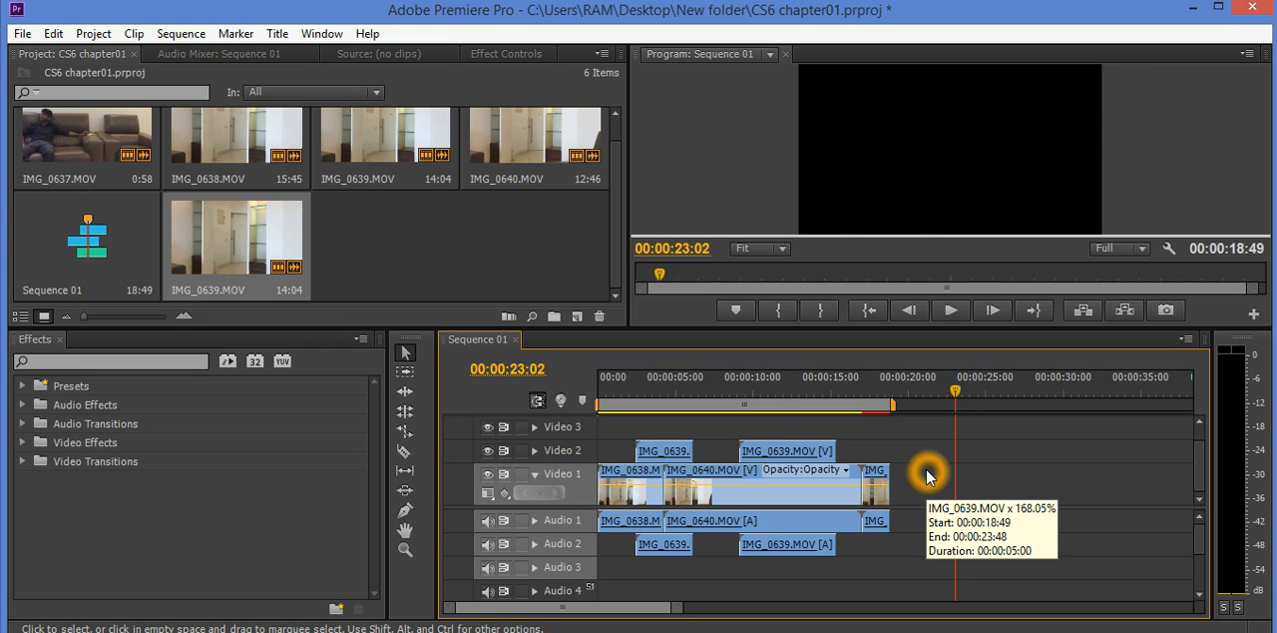
- Undo the deletion and the razor split of the last Video 1 clip
key("ctrl+z")
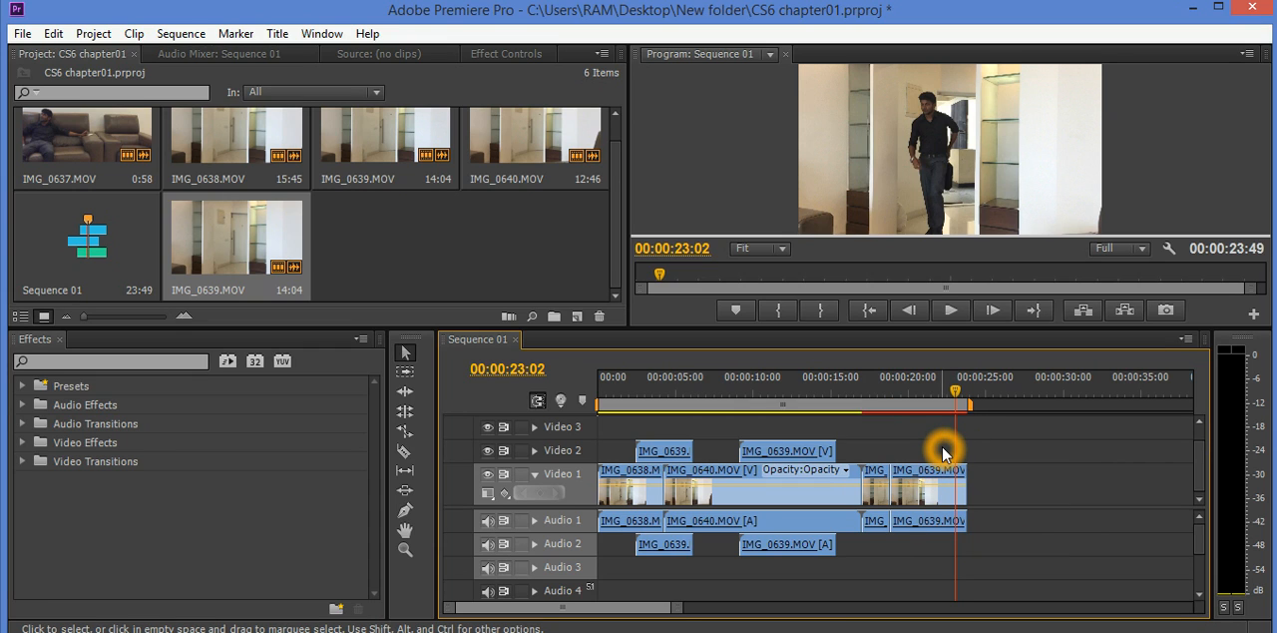
key("ctrl+z")
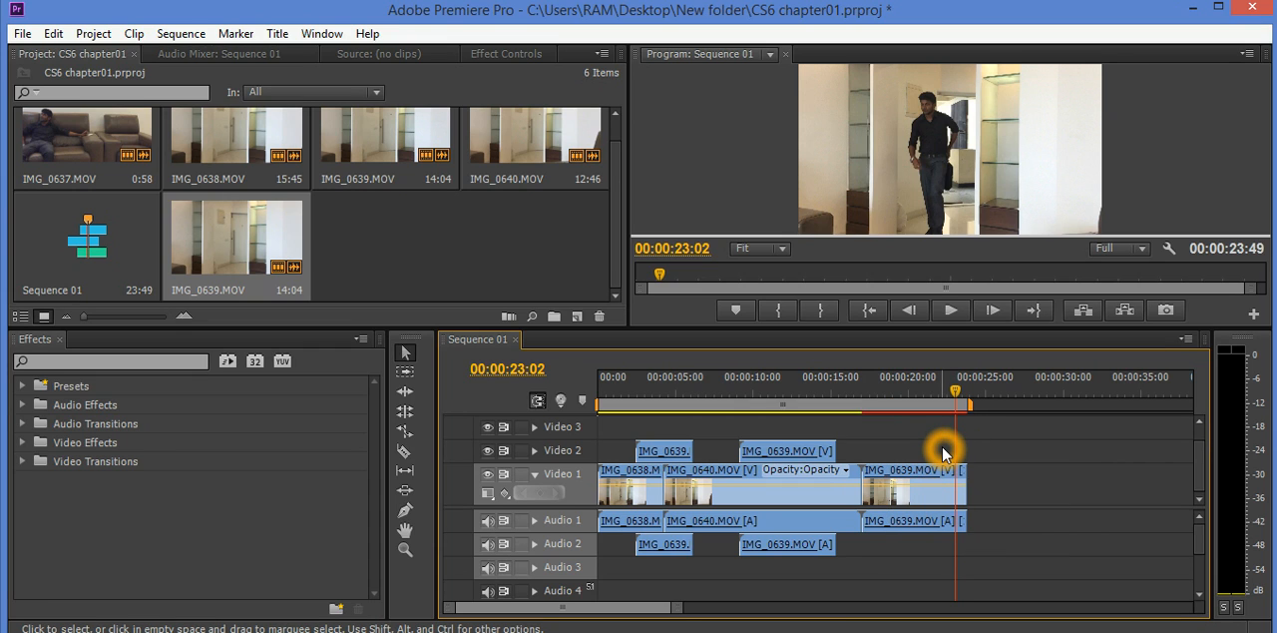
- Set the playhead to 00:00:20:05 and split the last IMG_0639.MOV clip on Video 1 there with the Razor Tool
left_click(910, 391)
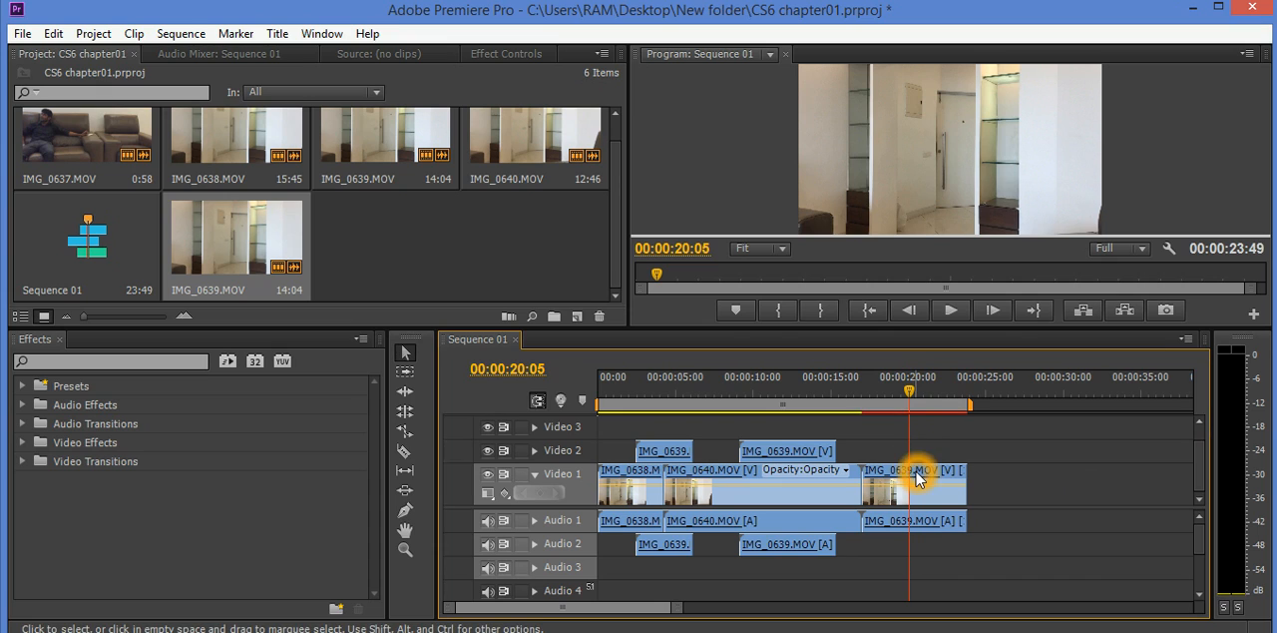
key("c")
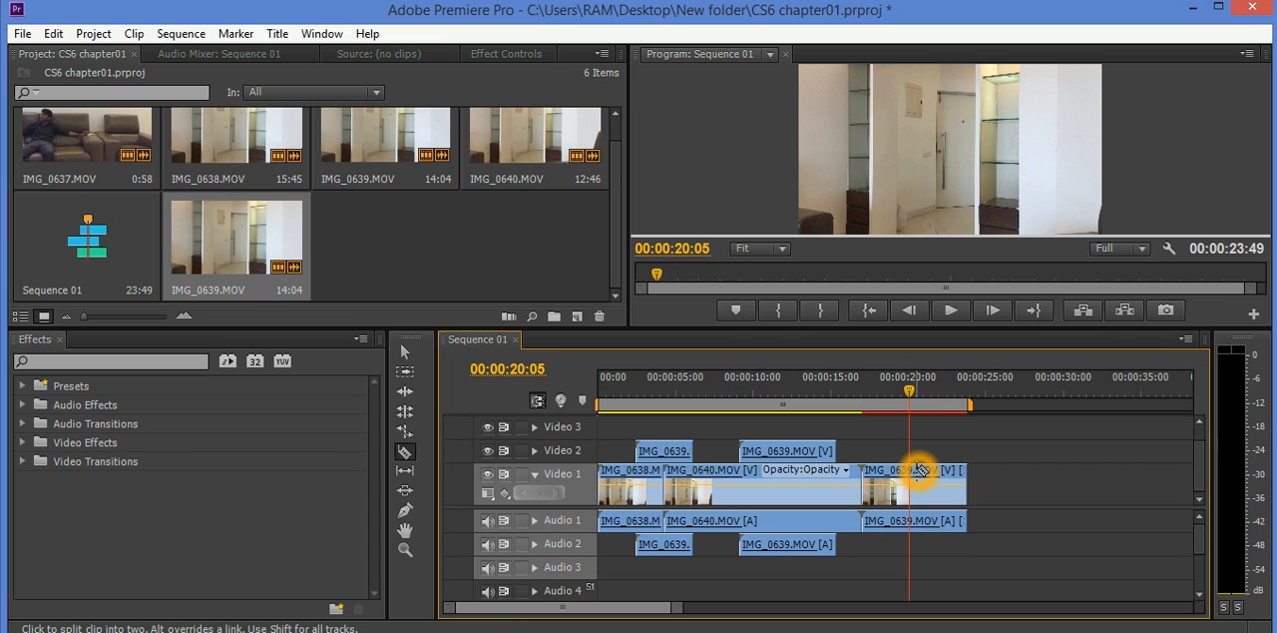
left_click(920, 470)
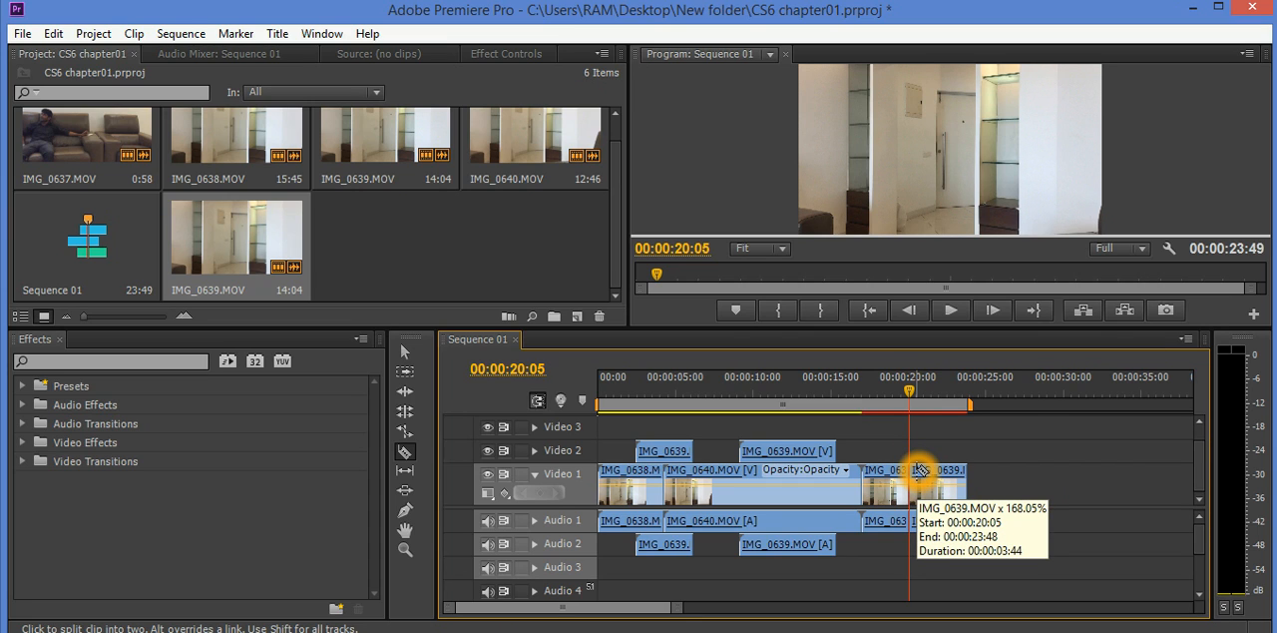
key("ctrl+z")
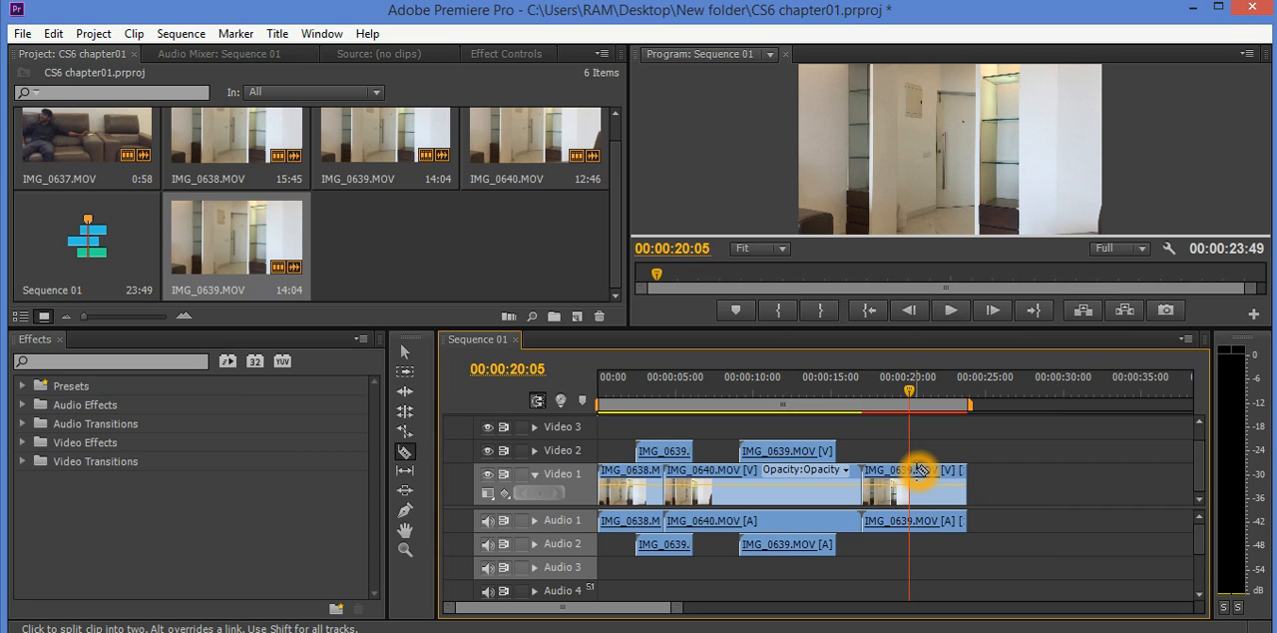
left_click(919, 470)
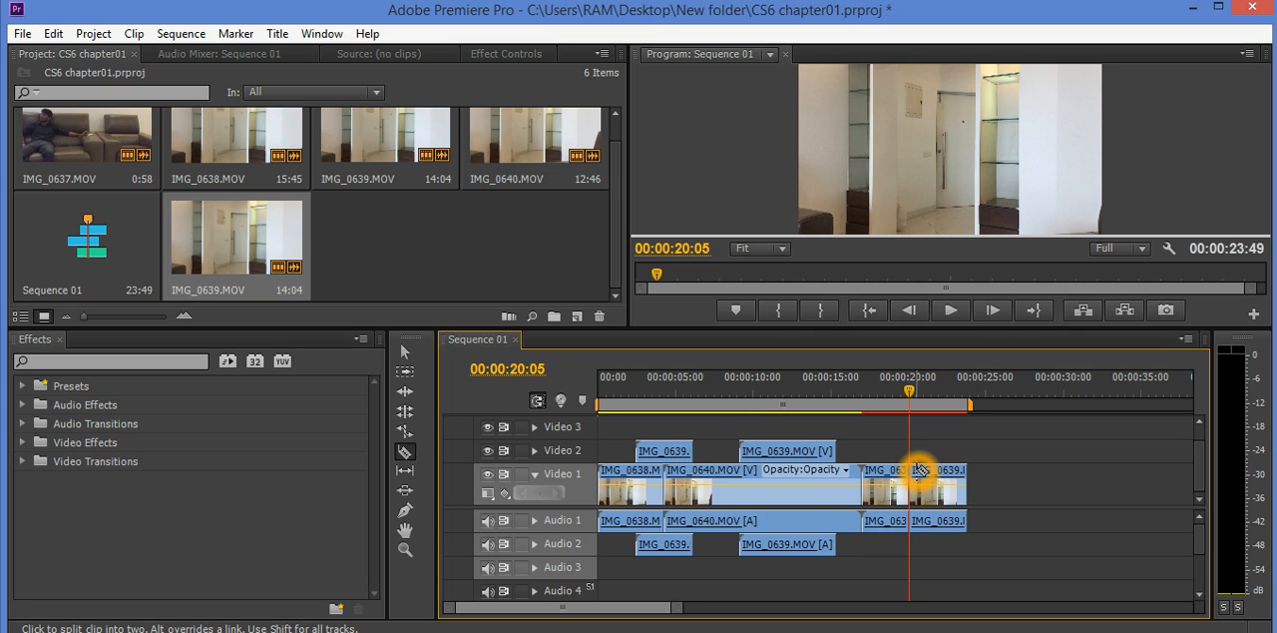
left_click(410, 352)
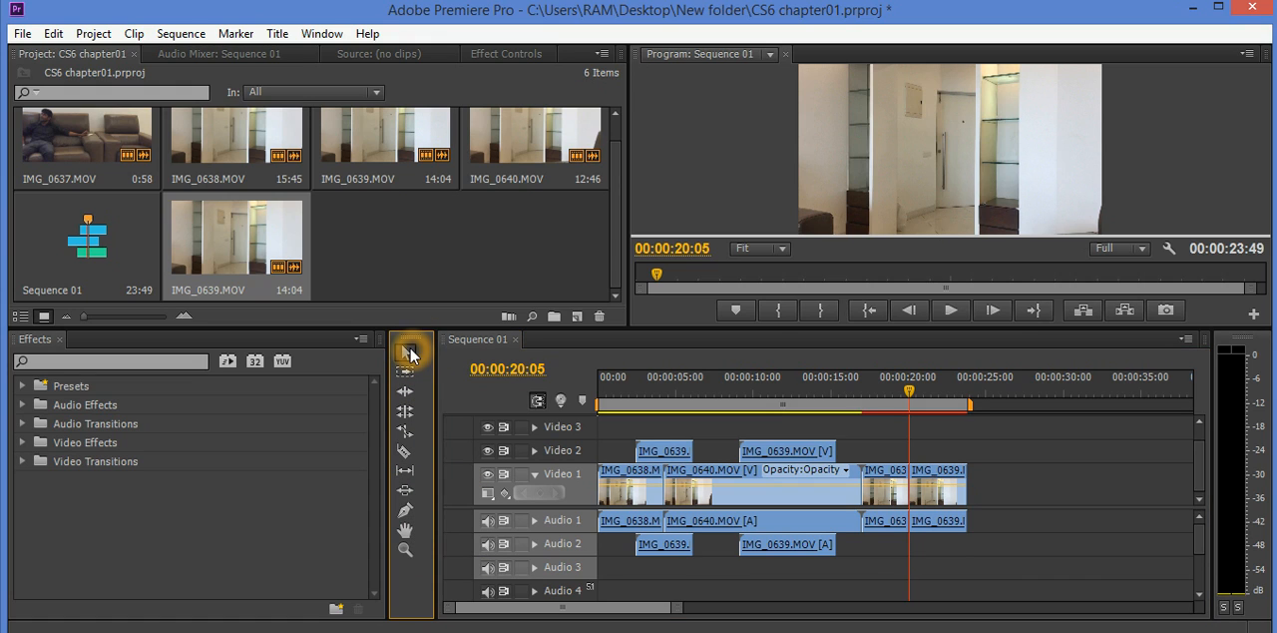
left_click(407, 455)
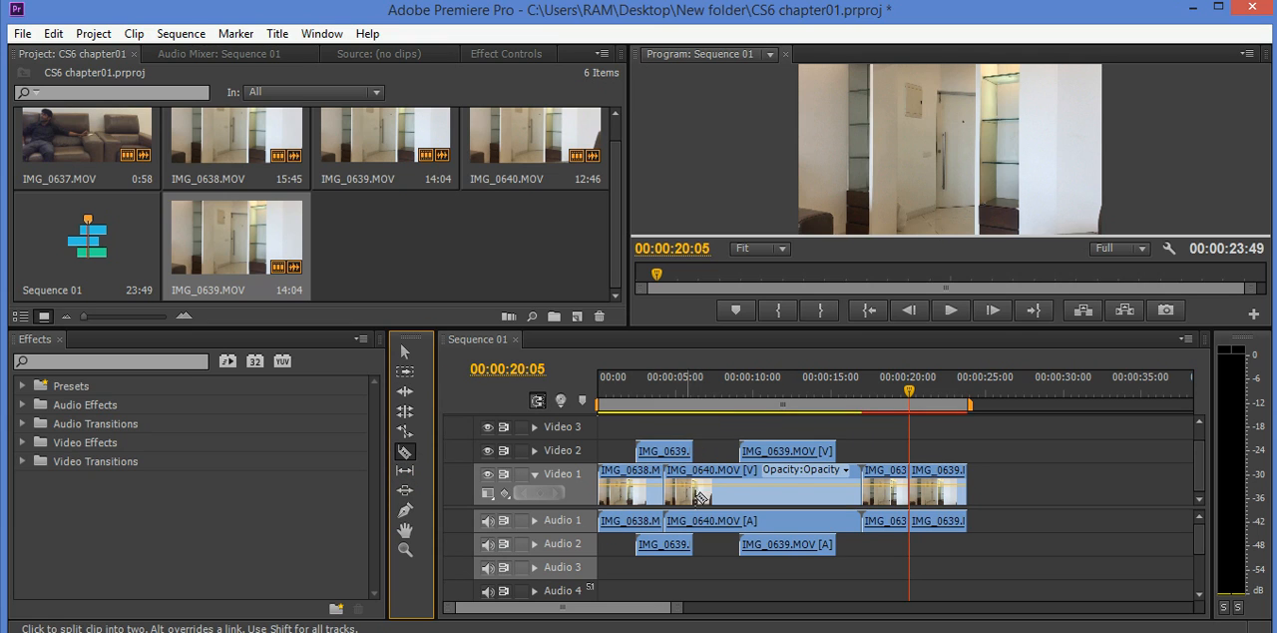
left_click(786, 471)
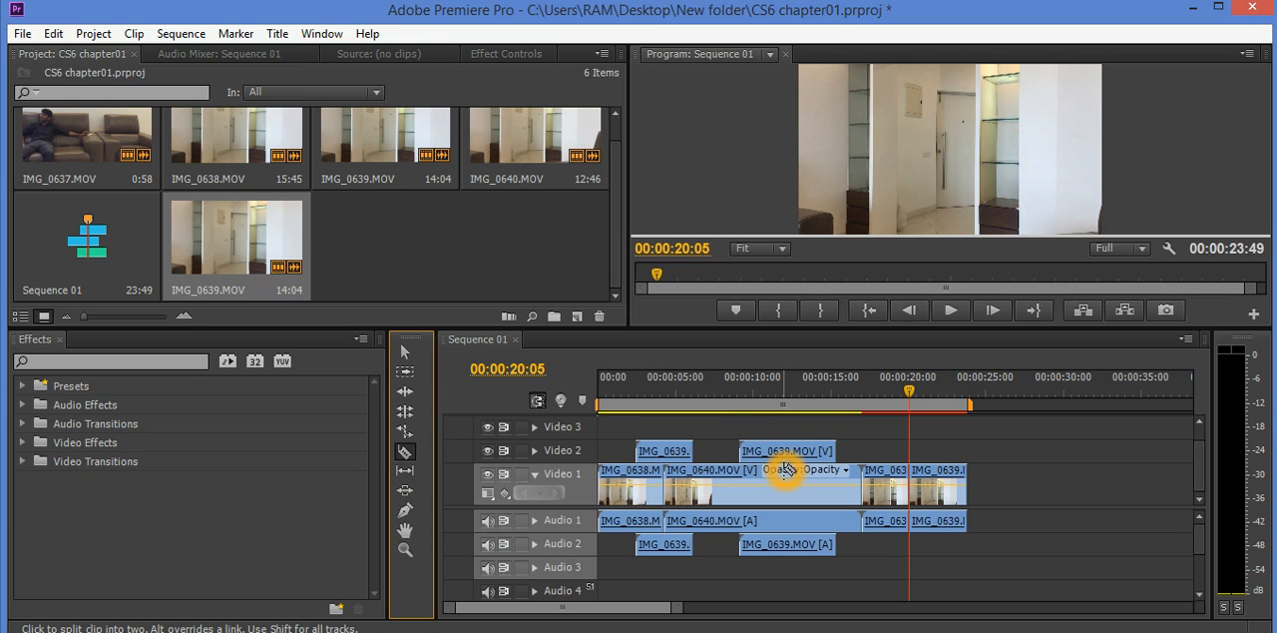
- Zoom in on the Sequence 01 timeline and pan it with the Hand Tool back to the section around 00:00:10:00
left_click(405, 526)
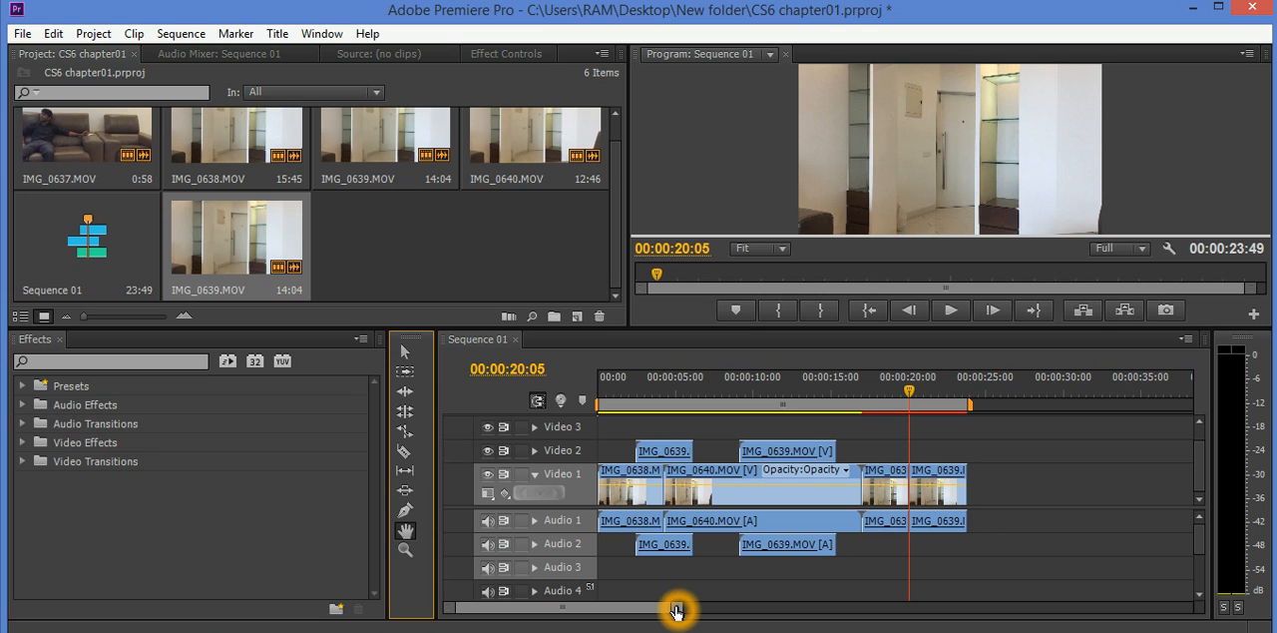
left_click_drag(679, 607, 636, 606)
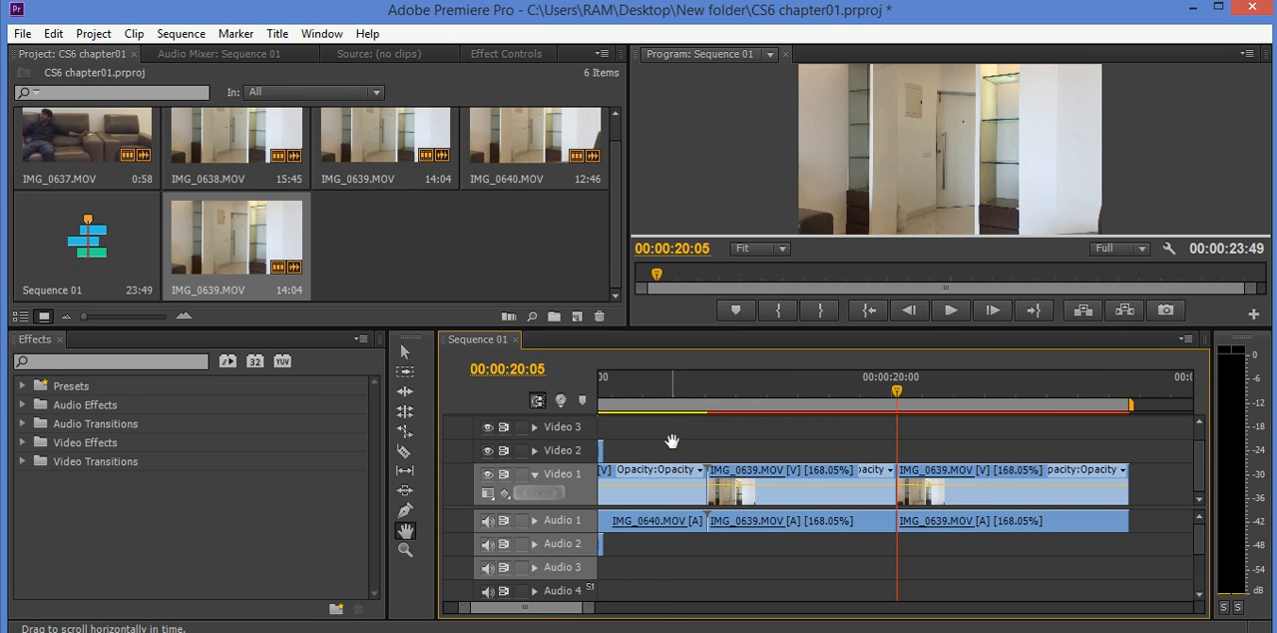
left_click_drag(676, 437, 816, 440)
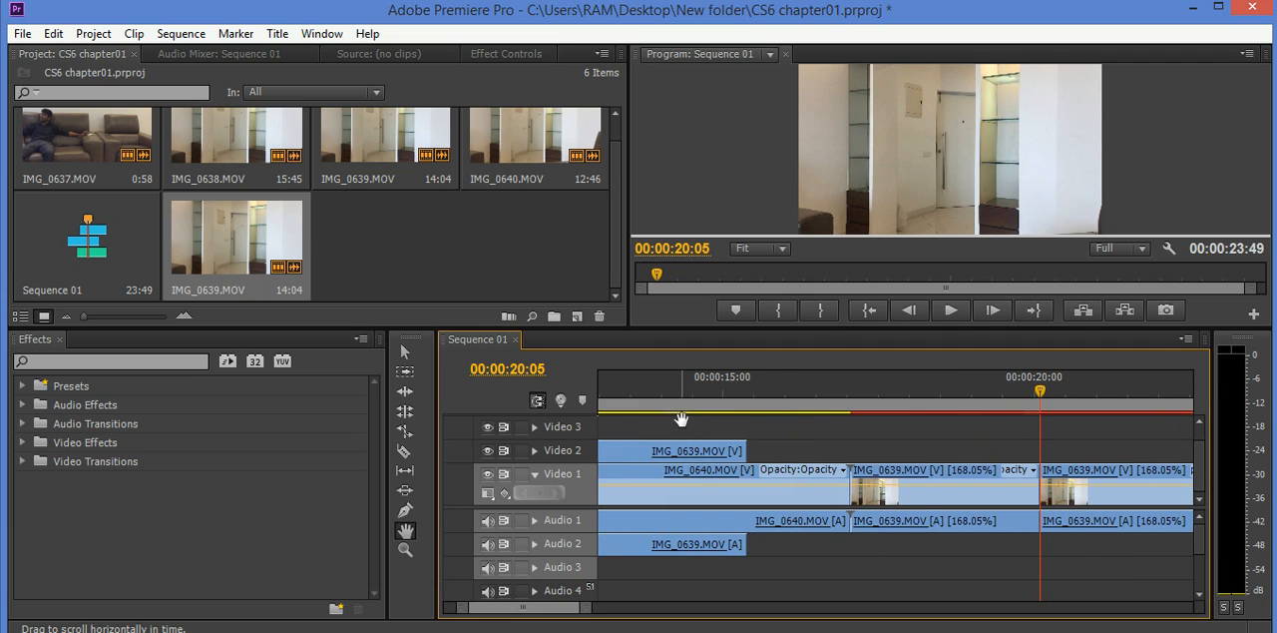
left_click_drag(676, 427, 912, 433)
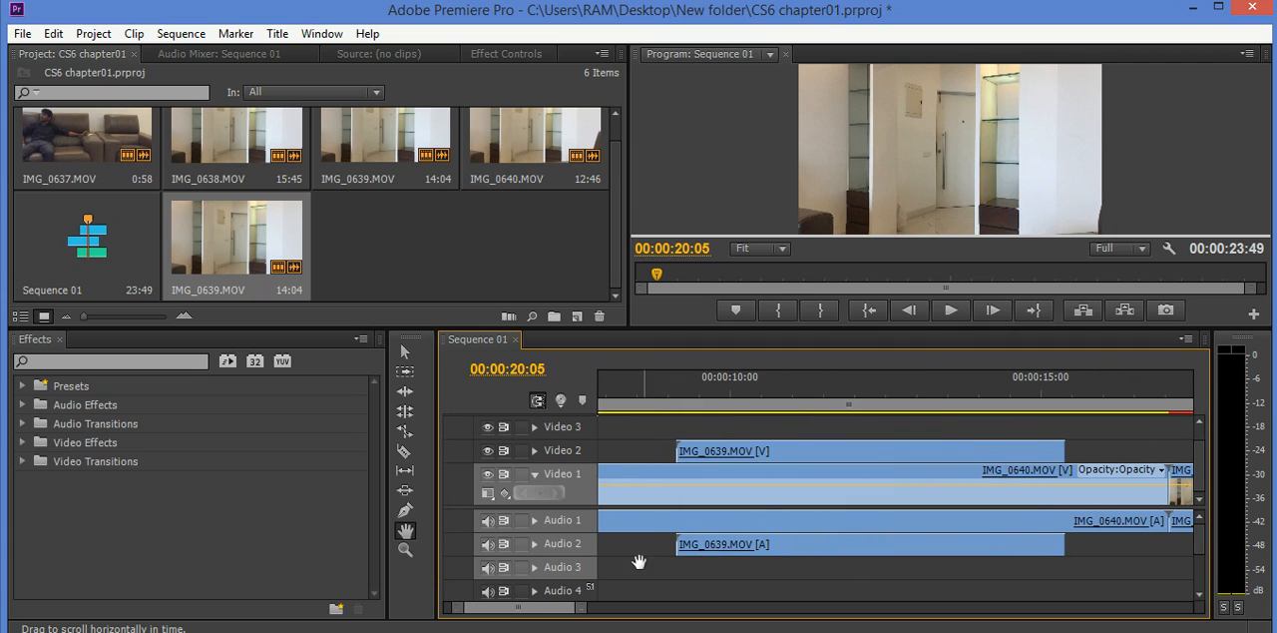
- Activate the Zoom Tool and bring the timeline view back to the beginning of Sequence 01
left_click(405, 549)
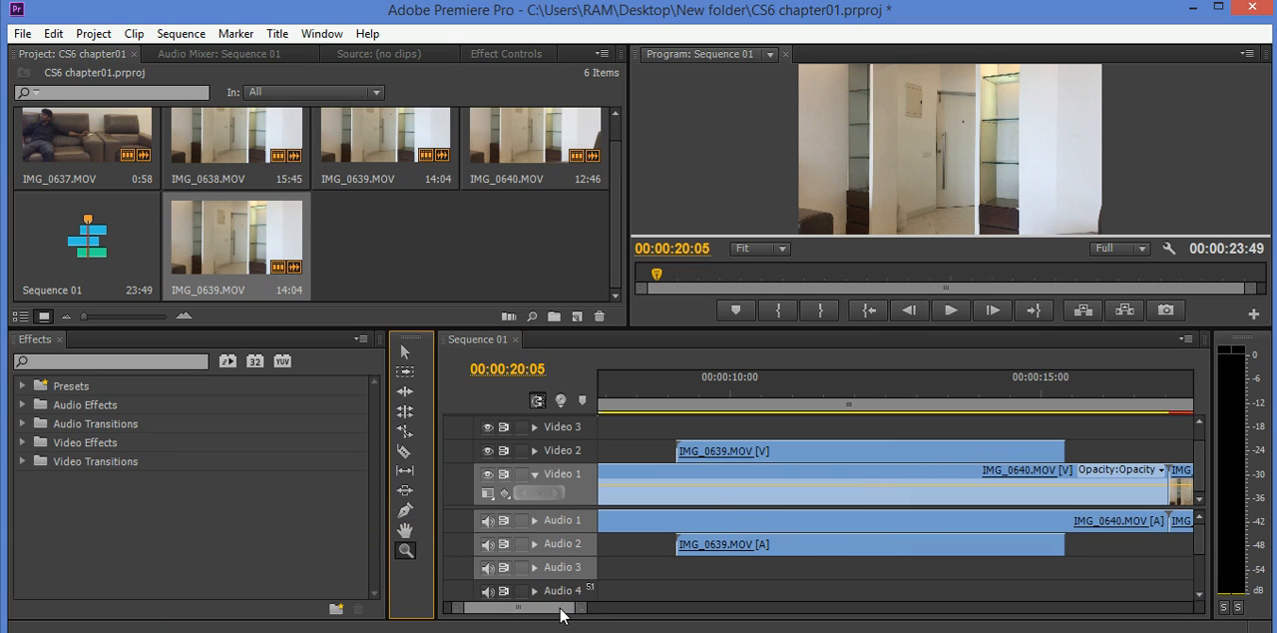
left_click(620, 608)
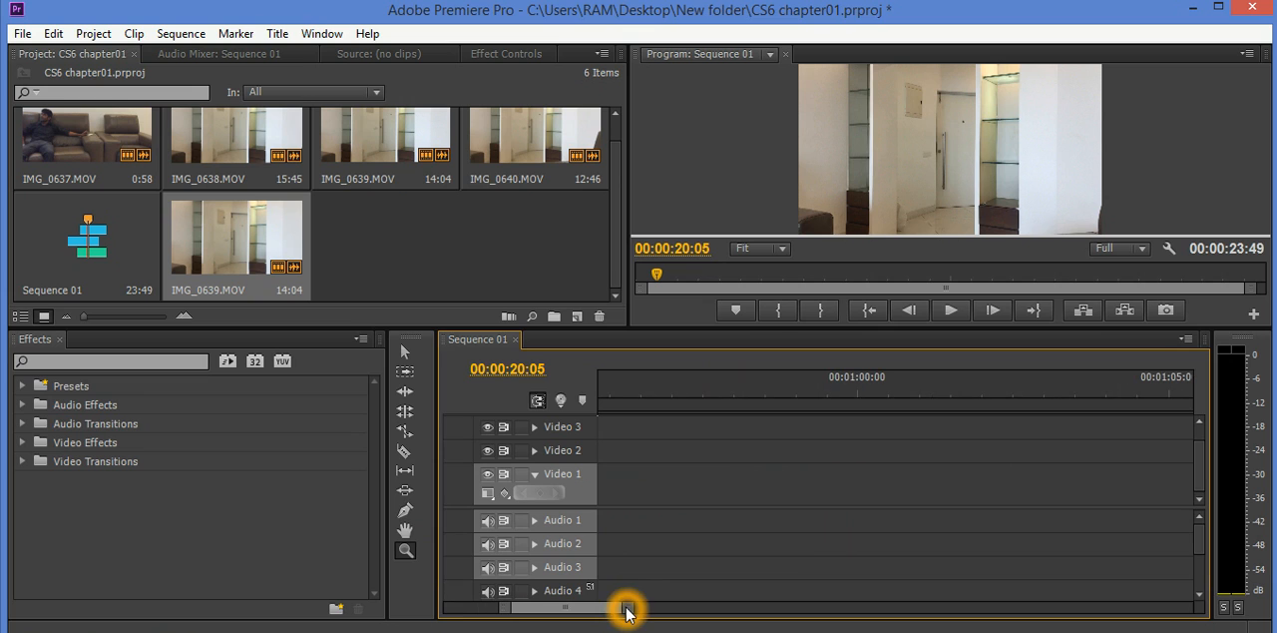
left_click_drag(571, 611, 508, 611)
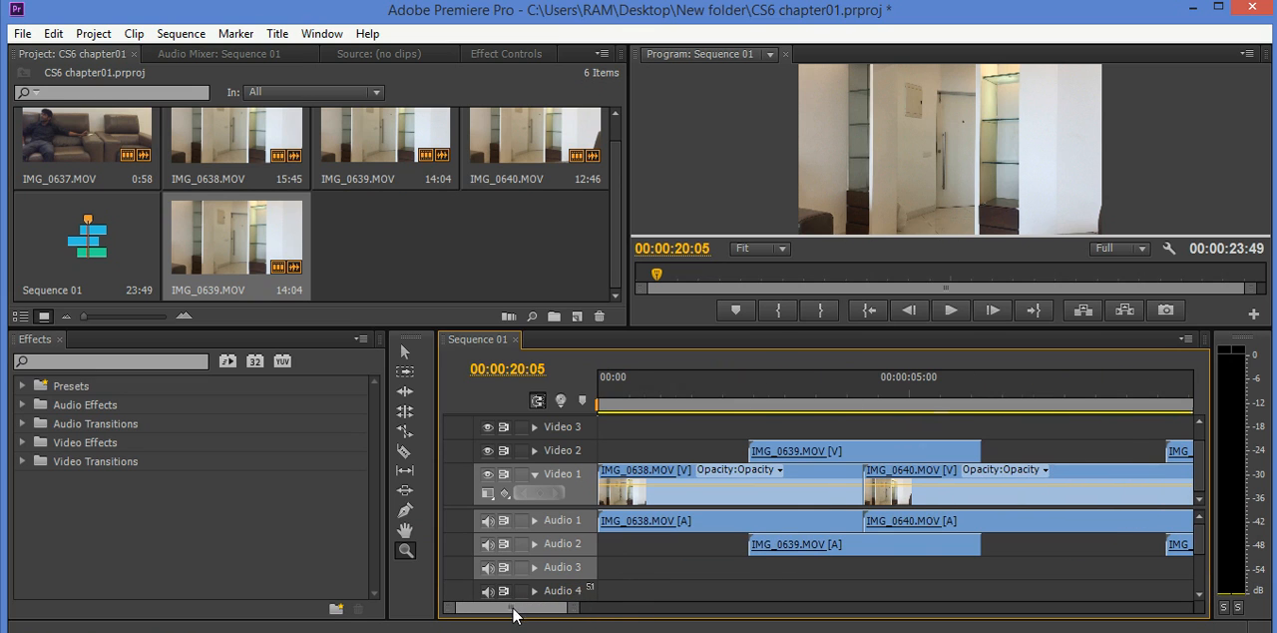
- Magnify the timeline around the playhead at 00:00:20:05, and zoom back out until all clips of the sequence fit in view
left_click(406, 552)
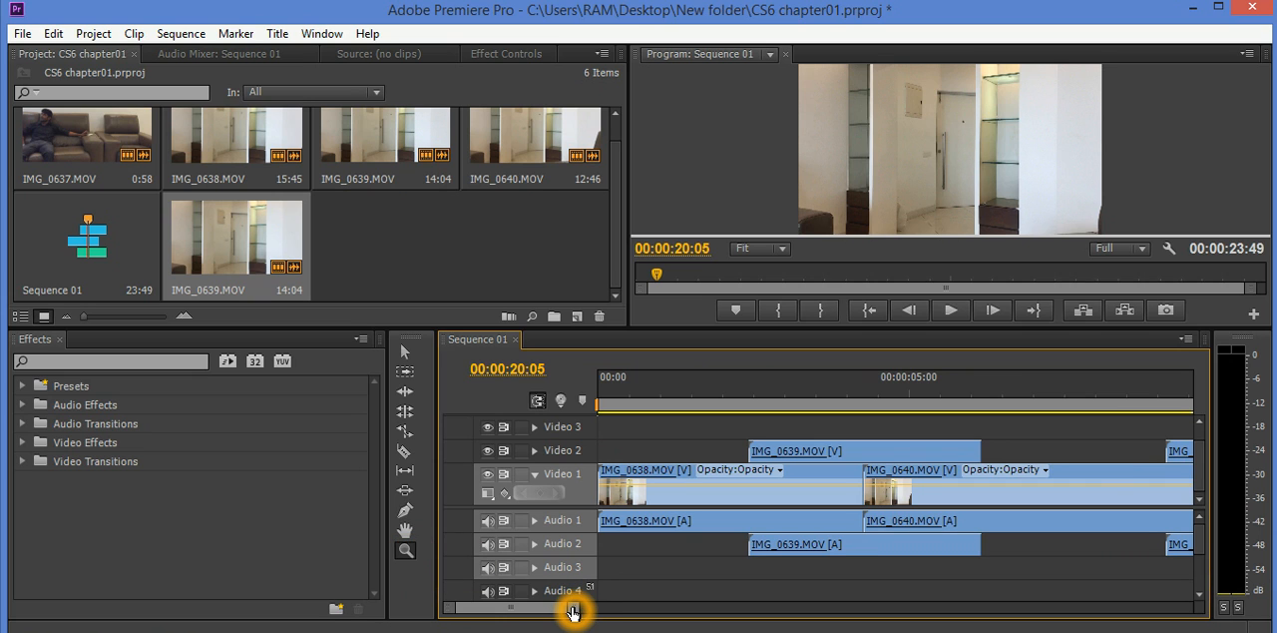
left_click_drag(571, 613, 516, 606)
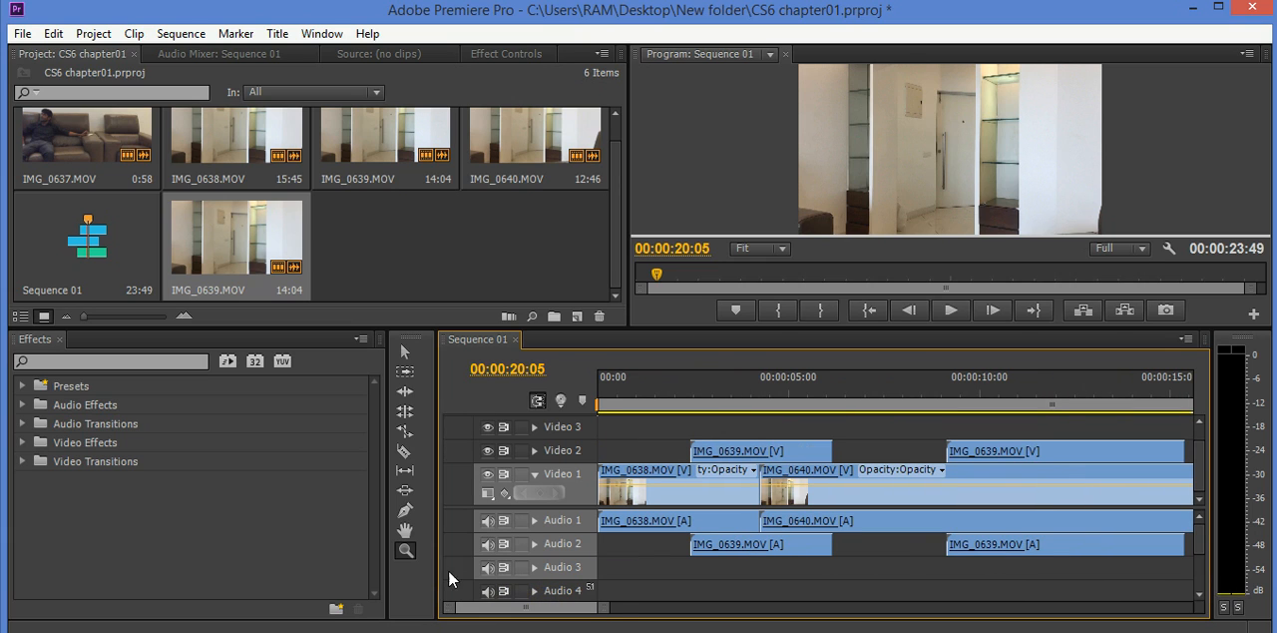
left_click(405, 549)
left_click_drag(501, 610, 517, 605)
mouse_move(597, 607)
left_mouse_down()
mouse_move(652, 619)
mouse_move(721, 609)
mouse_move(619, 614)
left_mouse_up()
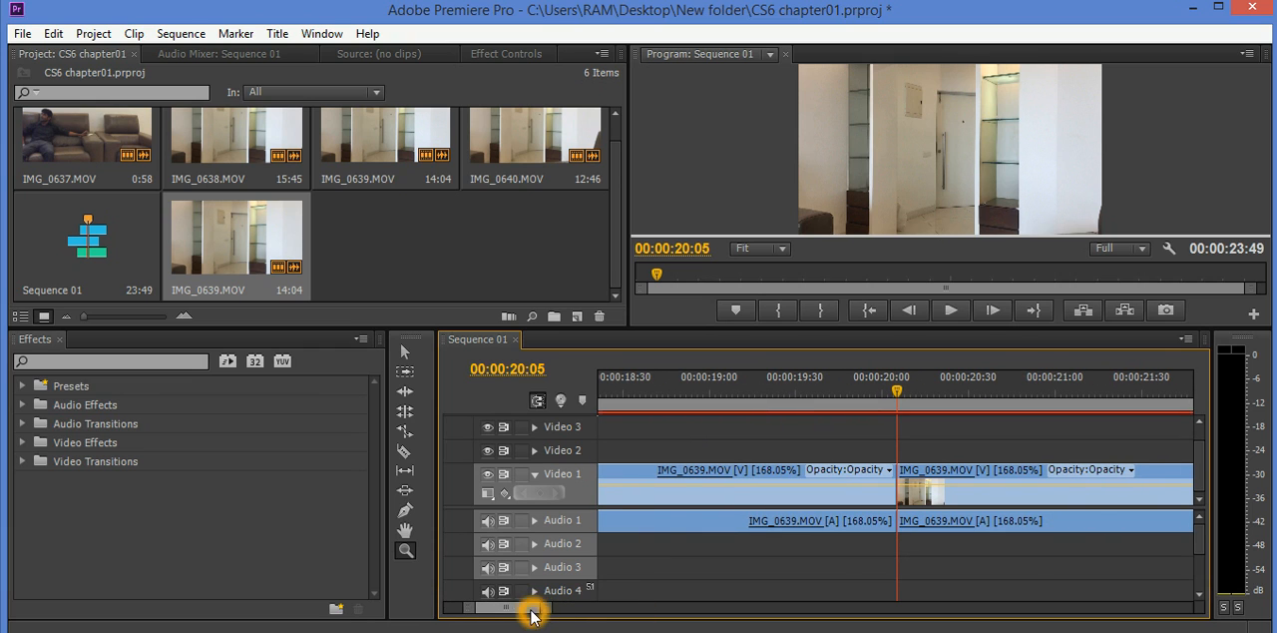
left_click_drag(530, 616, 676, 619)
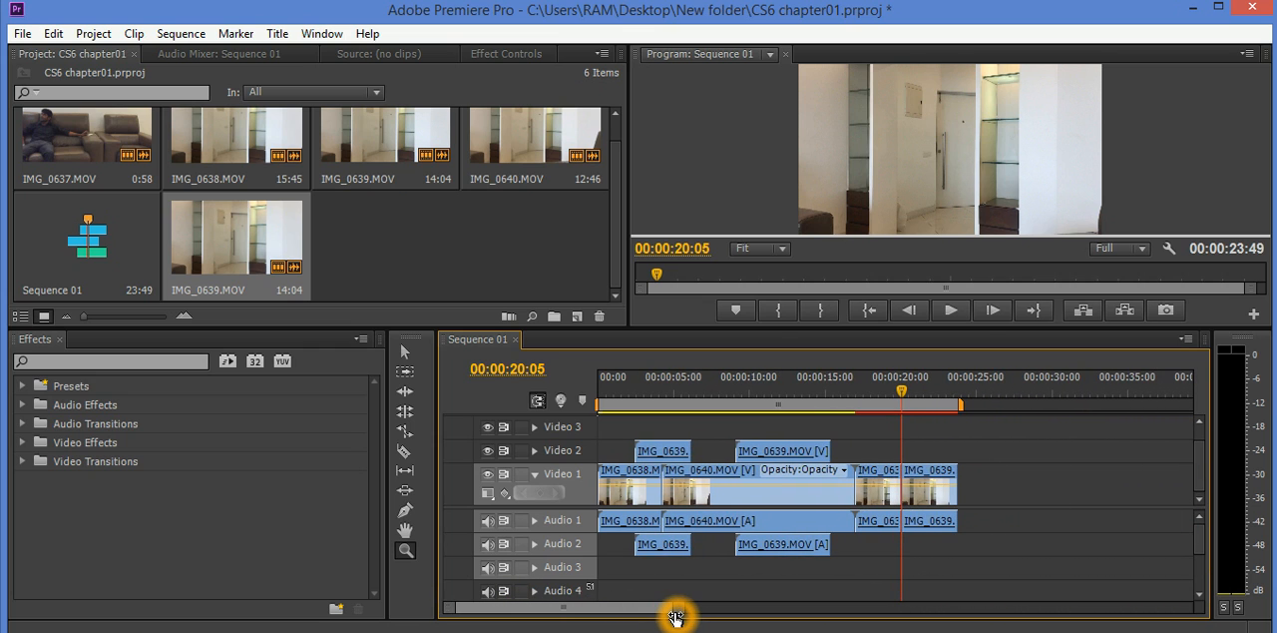